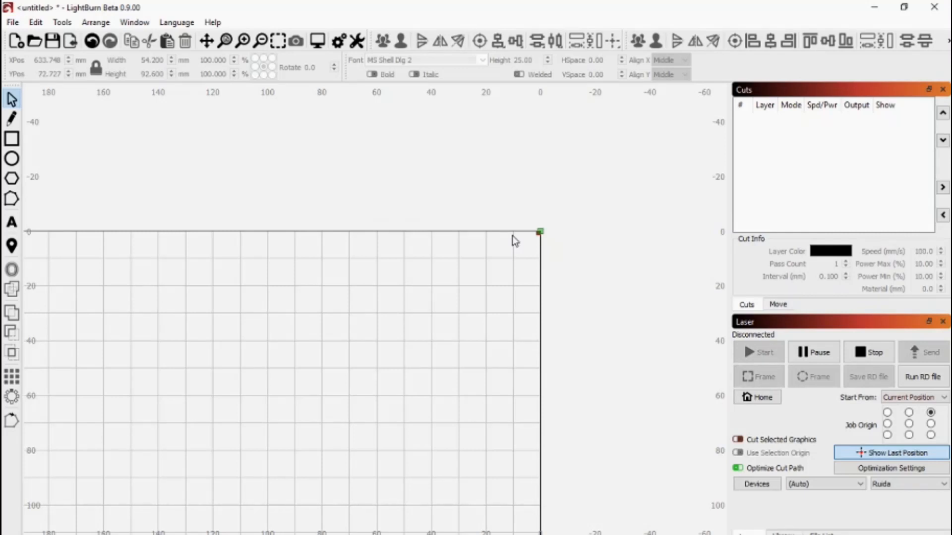
- Set the laser device's origin to the upper-left corner in the Ruida device settings
{"action": "scroll", "coordinate": [513, 242], "scroll_direction": "down", "scroll_amount": 4}
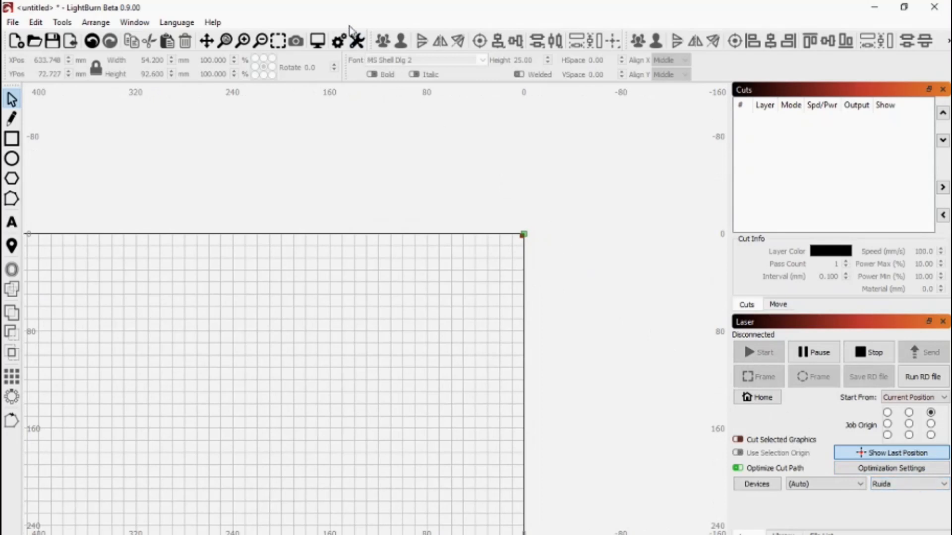
{"action": "left_click", "coordinate": [356, 41]}
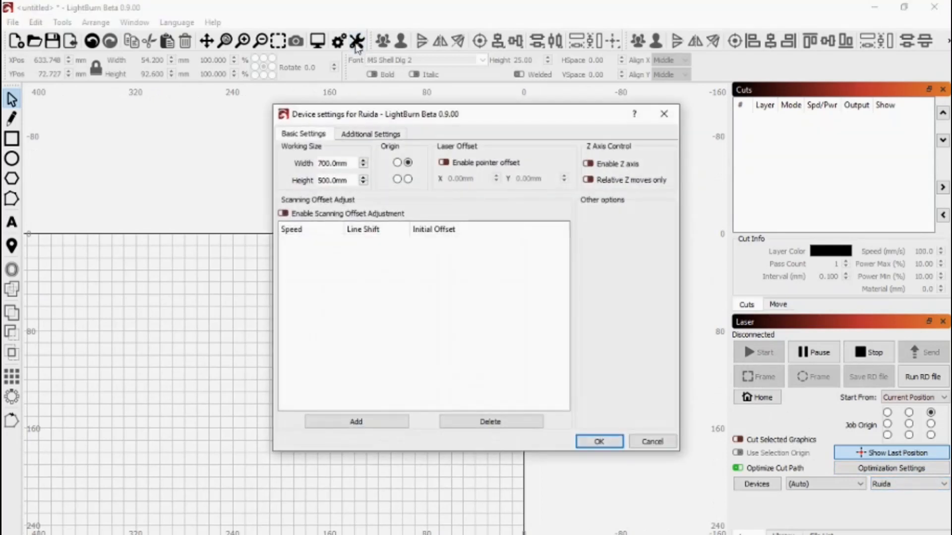
{"action": "left_click", "coordinate": [397, 163]}
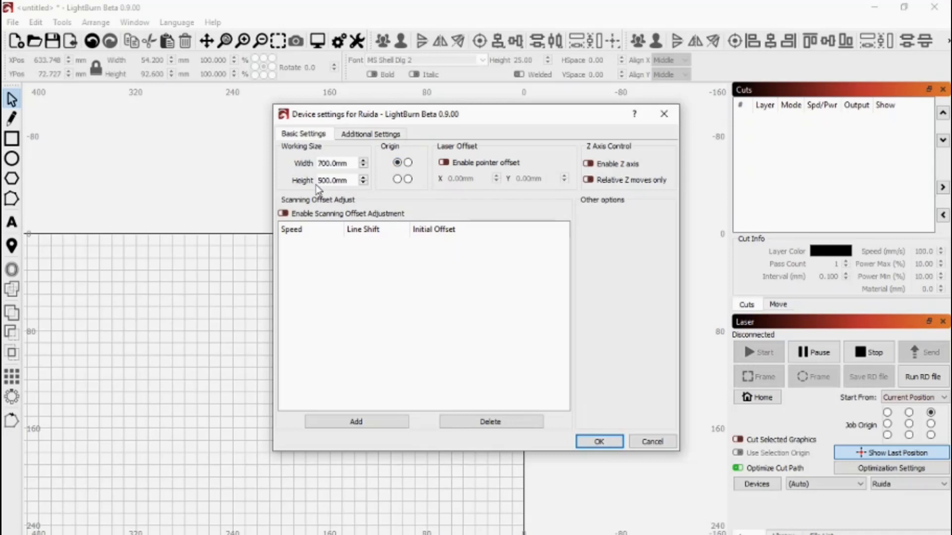
{"action": "left_click", "coordinate": [600, 441]}
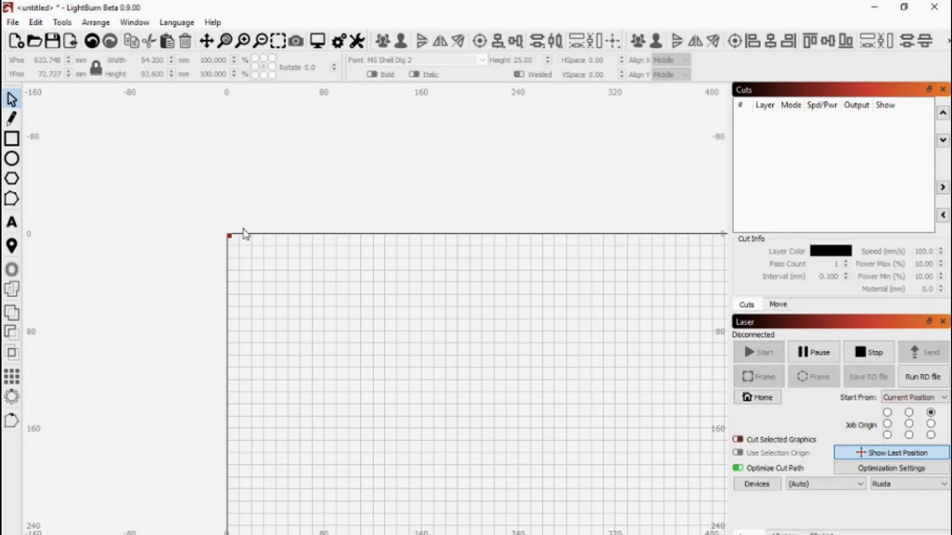
- Draw a circle about 27 × 29 mm near the bed's upper-left corner and a rectangle about 72 × 47 mm around it
{"action": "scroll", "coordinate": [355, 260], "scroll_direction": "down", "scroll_amount": 5}
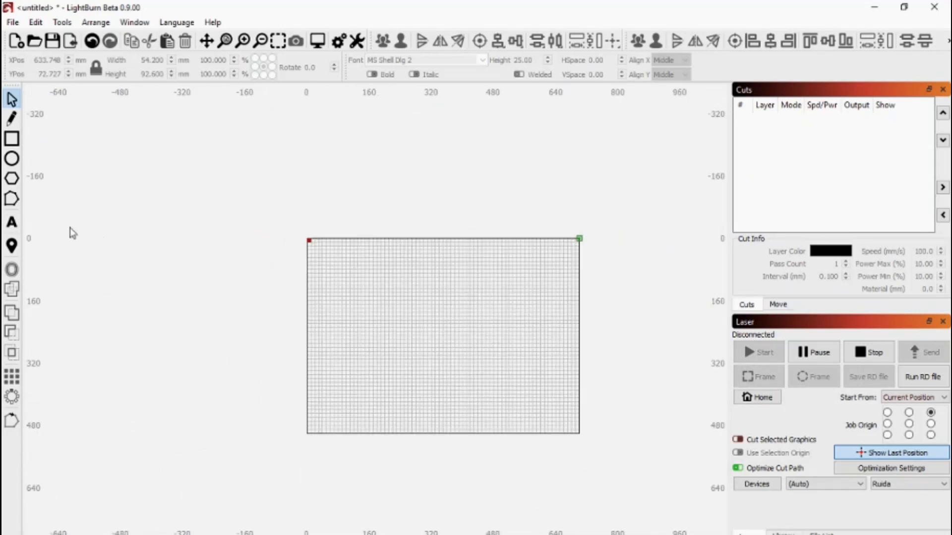
{"action": "left_click", "coordinate": [12, 160]}
{"action": "scroll", "coordinate": [325, 263], "scroll_direction": "up", "scroll_amount": 5}
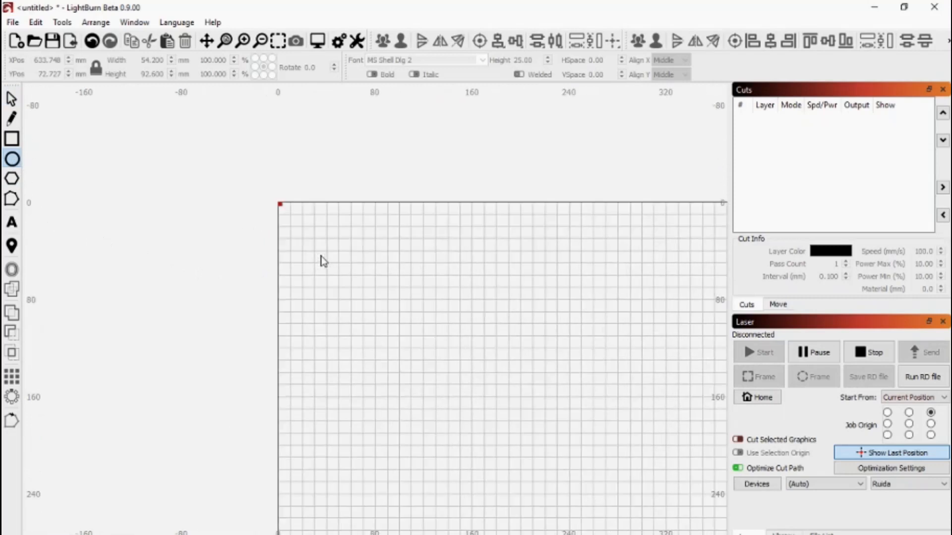
{"action": "left_click_drag", "start_coordinate": [305, 230], "coordinate": [322, 258]}
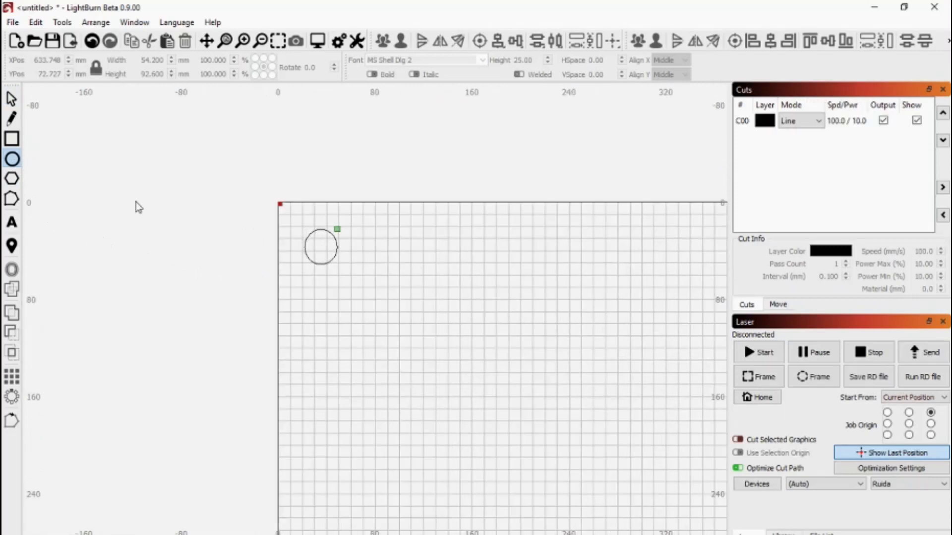
{"action": "left_click", "coordinate": [12, 140]}
{"action": "left_click_drag", "start_coordinate": [302, 219], "coordinate": [390, 277]}
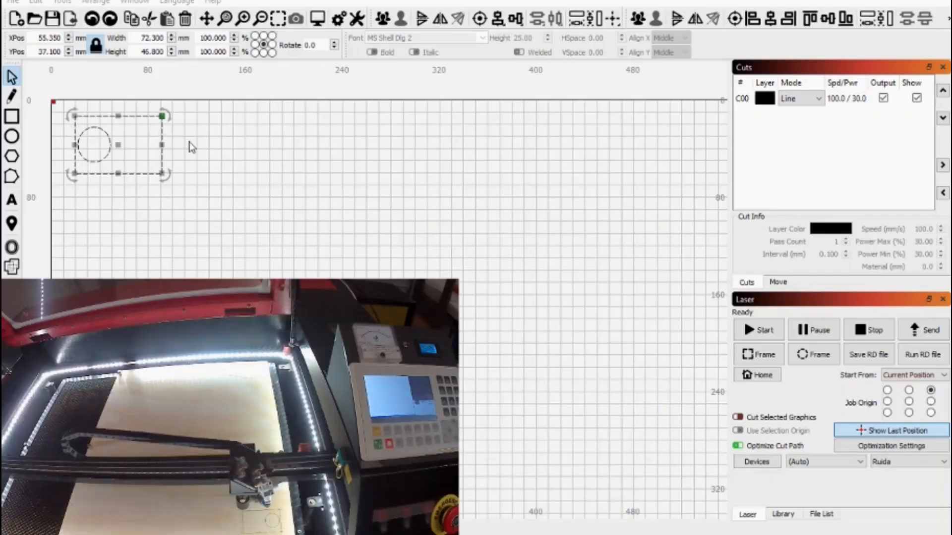
- Deselect the artwork and set the device's origin to the upper-right corner
{"action": "left_click", "coordinate": [166, 256]}
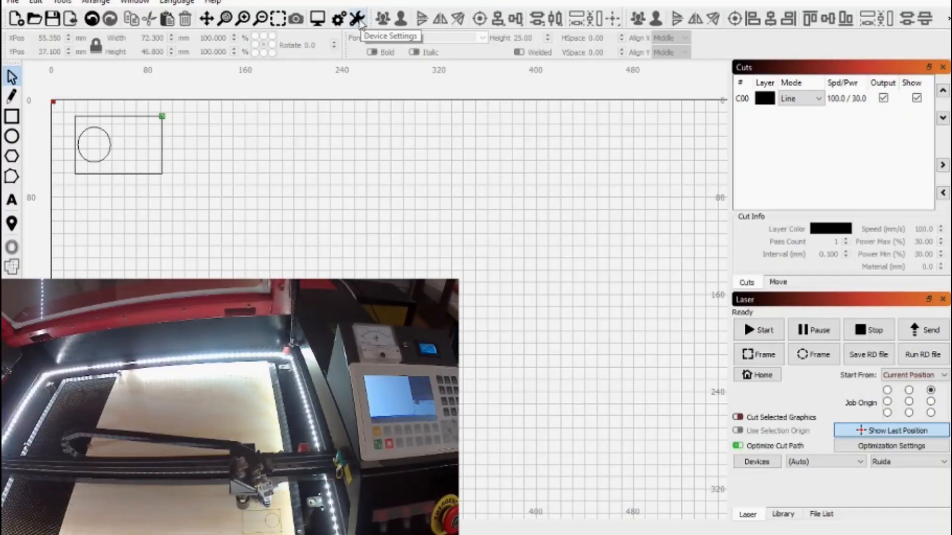
{"action": "left_click", "coordinate": [358, 19]}
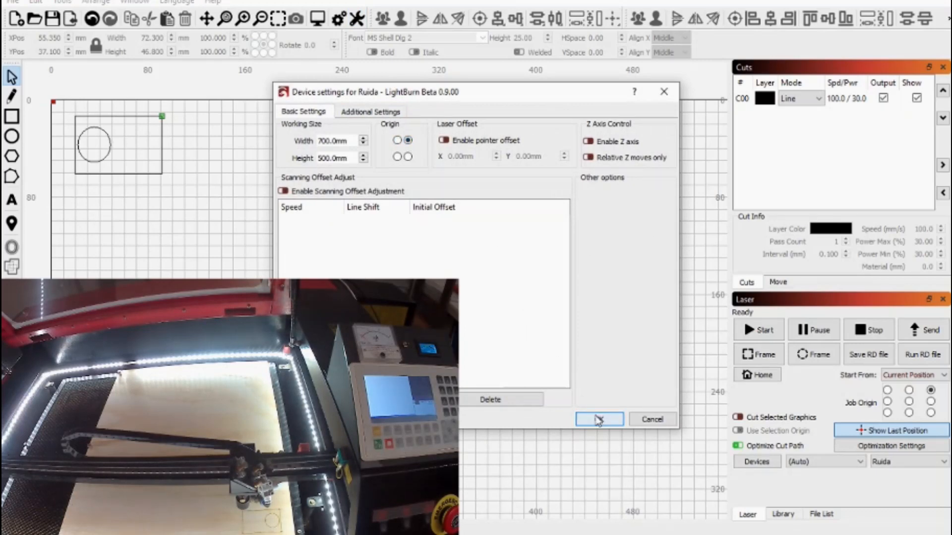
{"action": "left_click", "coordinate": [599, 420]}
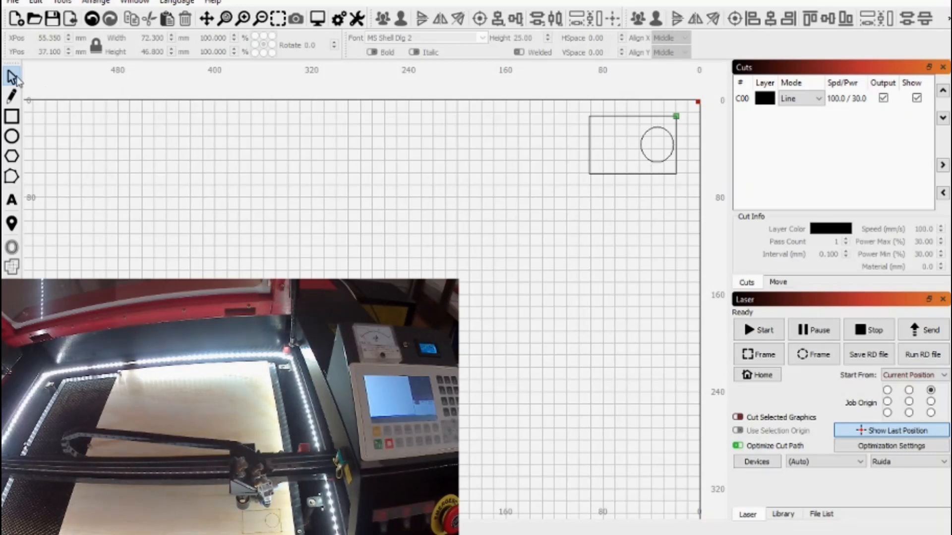
- Move the circle to the left side inside the rectangle, at about X 72.2, Y 40.6 mm
{"action": "left_click_drag", "start_coordinate": [653, 139], "coordinate": [611, 143]}
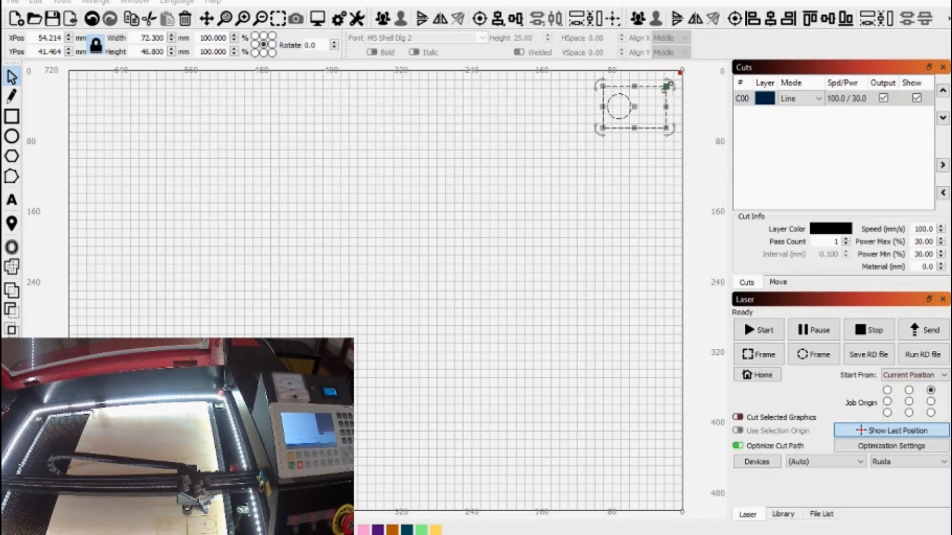
{"action": "left_click", "coordinate": [634, 106]}
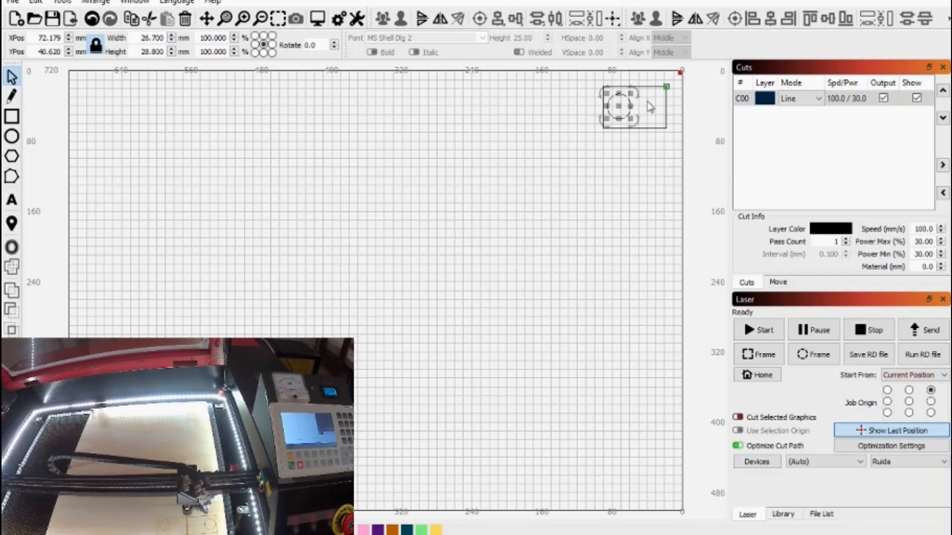
{"action": "left_click", "coordinate": [652, 91]}
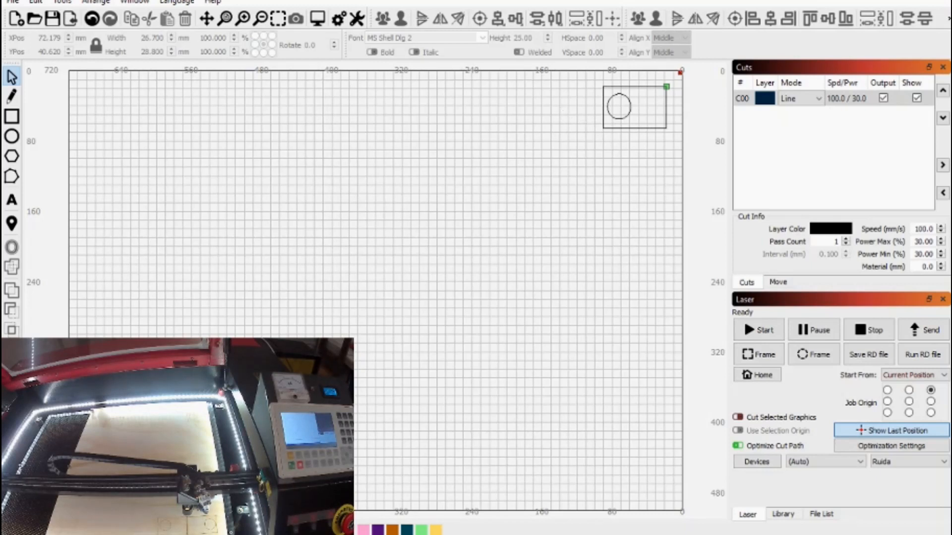
- Set the job to start from Absolute Coords and move the rectangle and circle into the bed's upper-right corner
{"action": "left_click", "coordinate": [912, 381]}
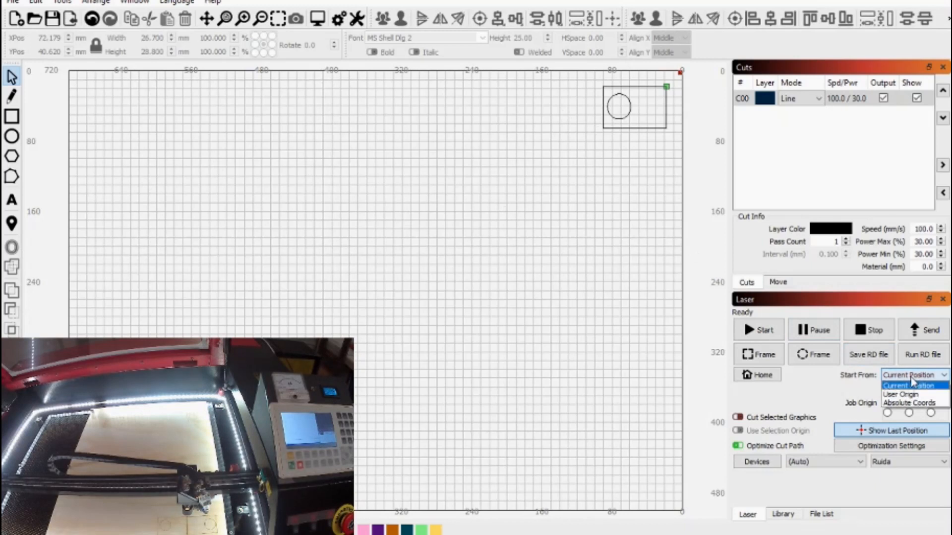
{"action": "left_click", "coordinate": [921, 404]}
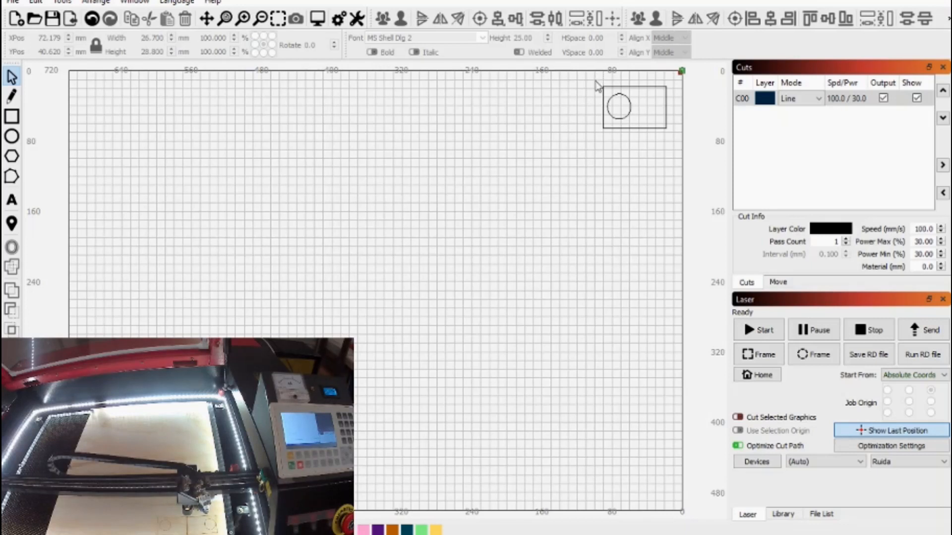
{"action": "left_click_drag", "start_coordinate": [596, 82], "coordinate": [680, 144]}
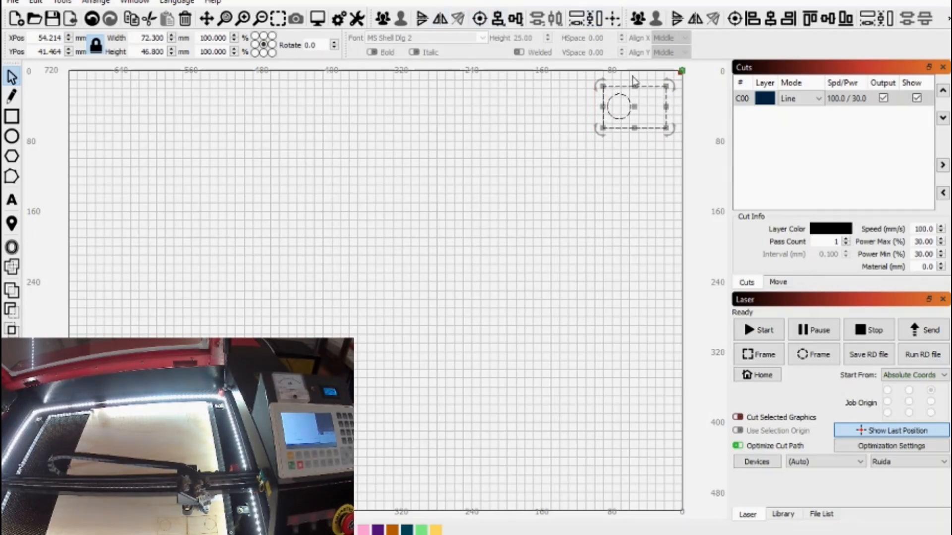
{"action": "left_click", "coordinate": [615, 18]}
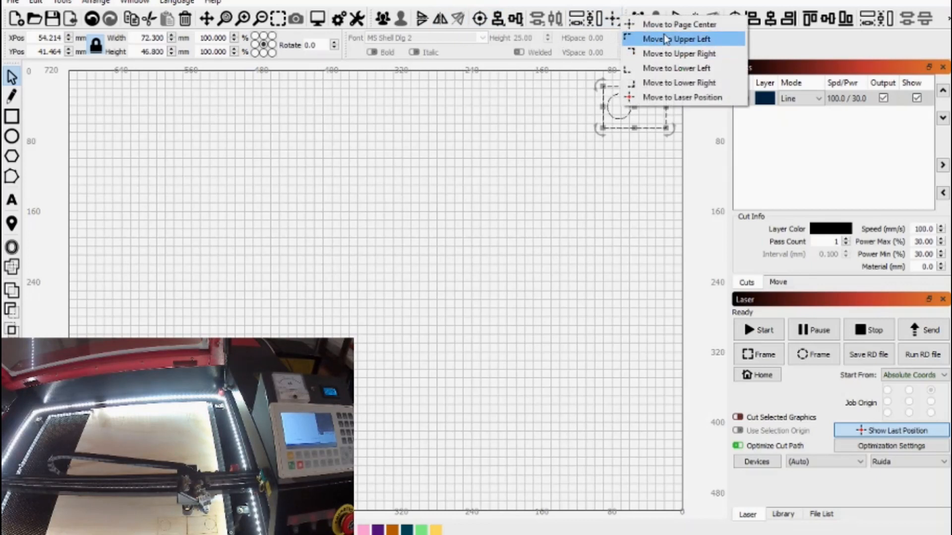
{"action": "left_click", "coordinate": [675, 39]}
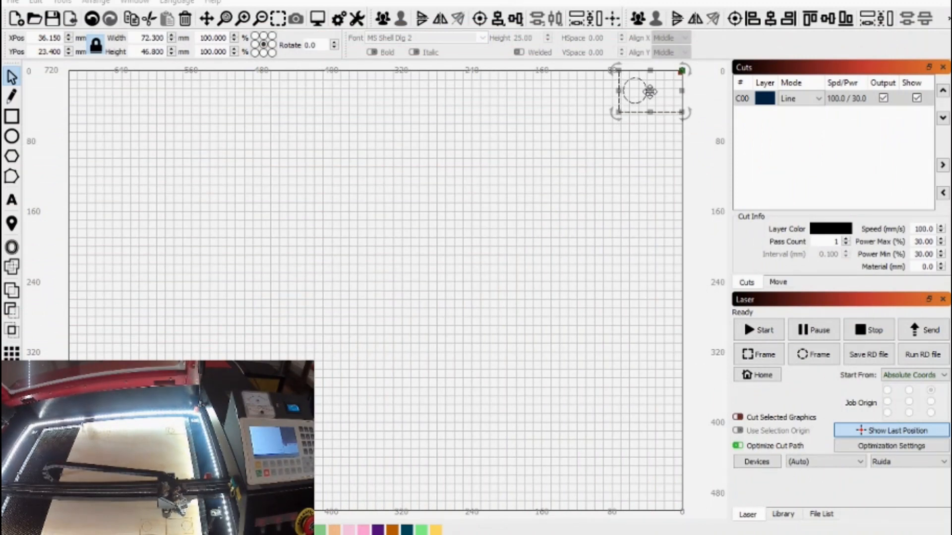
- Move the artwork along the bed's upper edge to about X 374.8, Y 24.2 mm and start the laser job
{"action": "left_click_drag", "start_coordinate": [650, 91], "coordinate": [353, 91]}
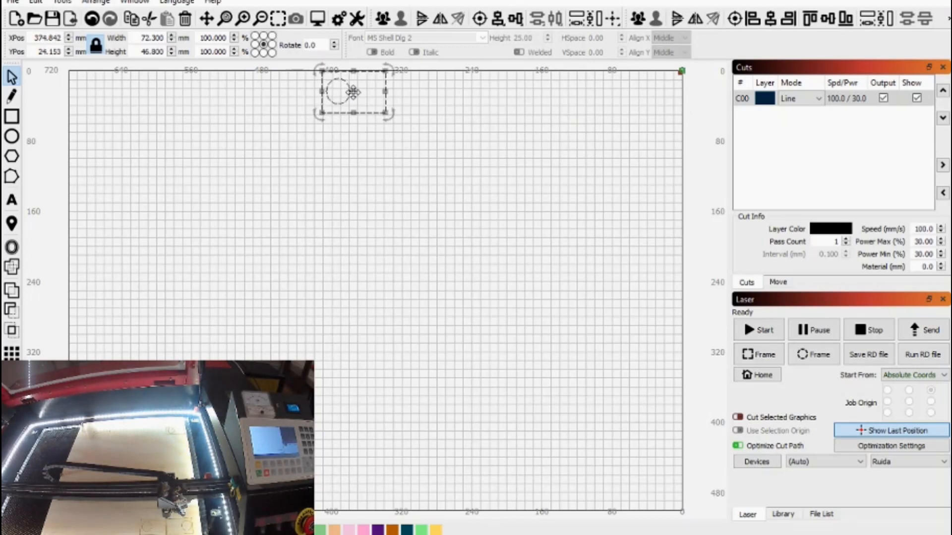
{"action": "left_click", "coordinate": [764, 330]}
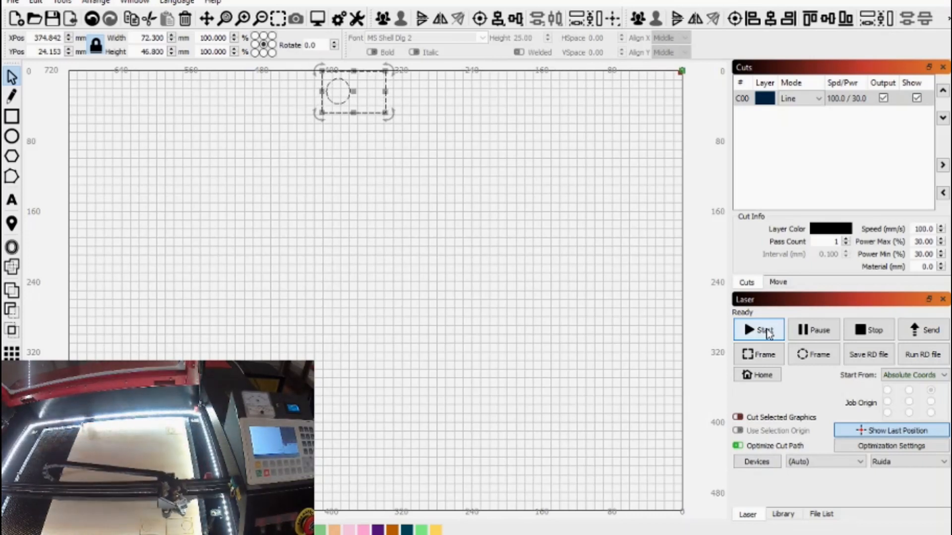
{"action": "left_click", "coordinate": [811, 330]}
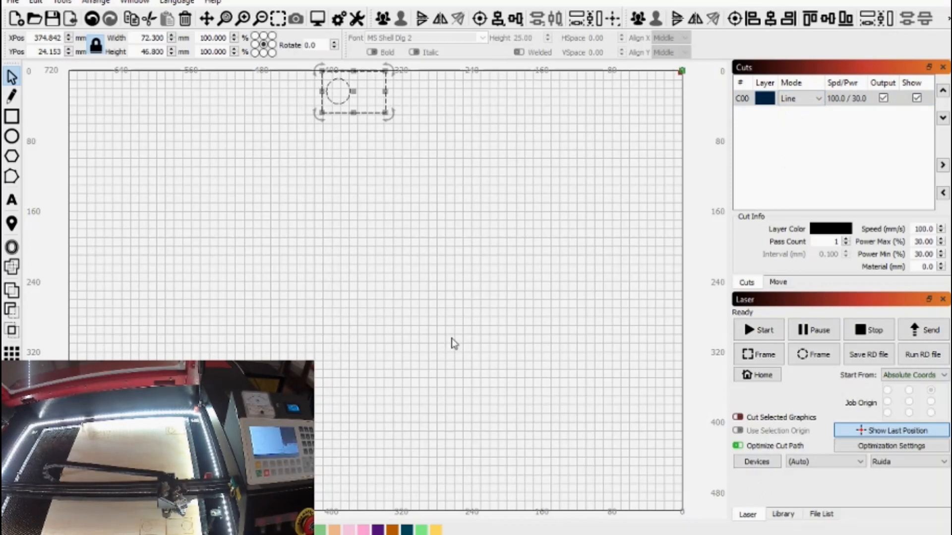
- Run the job from Current Position with the artwork moved to about X 654.8, Y 295.1 mm
{"action": "left_click", "coordinate": [921, 377]}
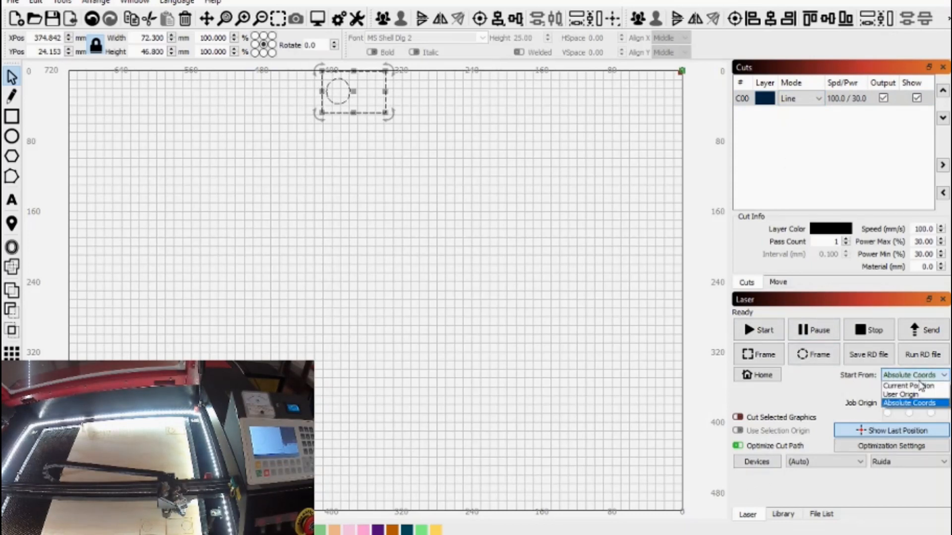
{"action": "left_click", "coordinate": [918, 386]}
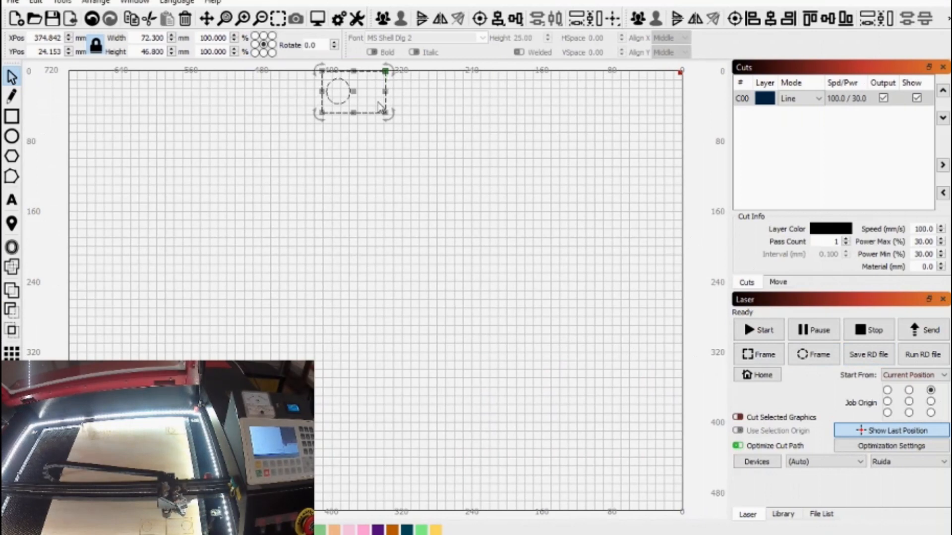
{"action": "left_click_drag", "start_coordinate": [358, 96], "coordinate": [110, 329]}
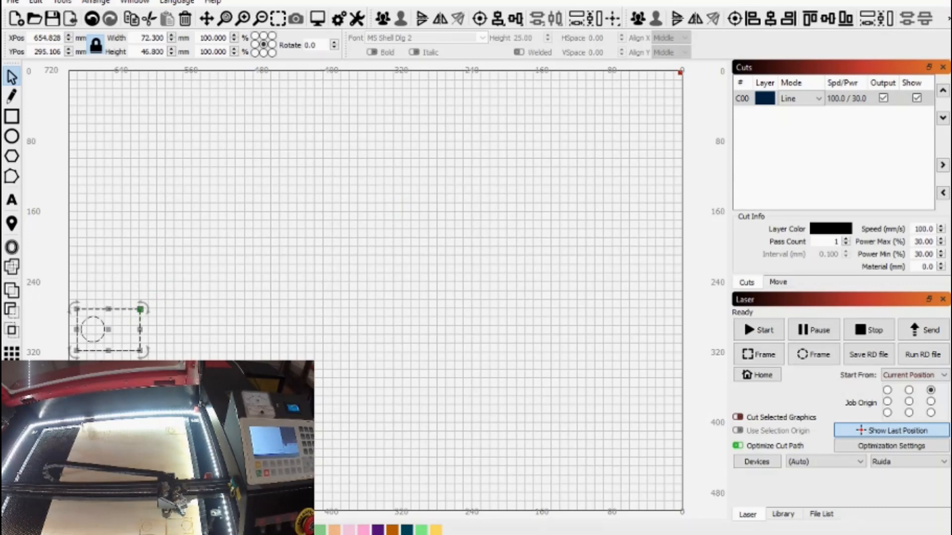
{"action": "left_click", "coordinate": [762, 337]}
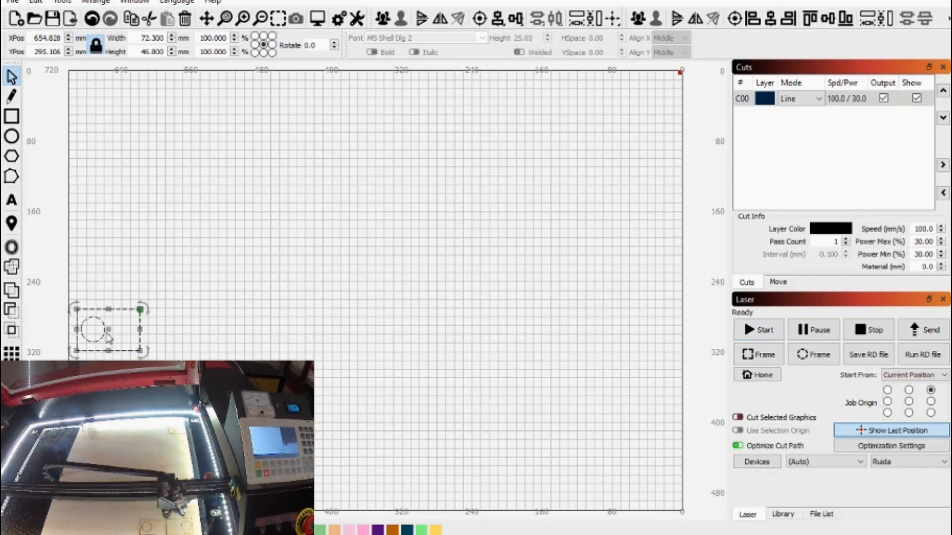
- Move the artwork to about X 422.3, Y 198.0 mm and send the laser head to a point just beyond its lower-right corner
{"action": "left_click_drag", "start_coordinate": [108, 329], "coordinate": [311, 244]}
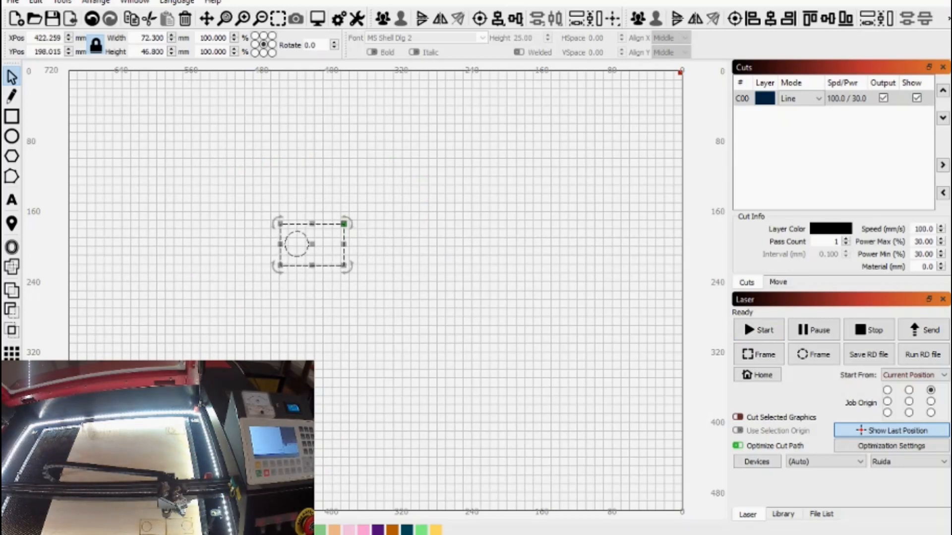
{"action": "left_click", "coordinate": [11, 224]}
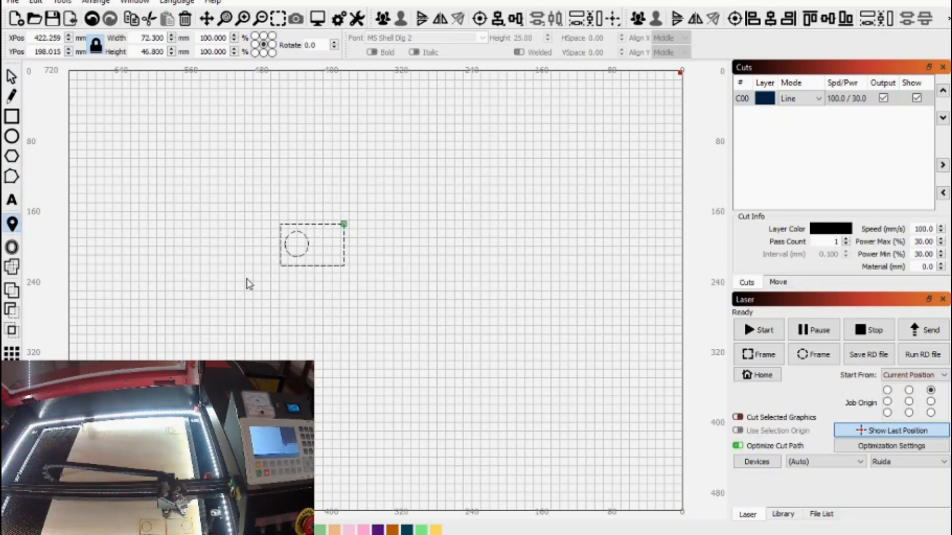
{"action": "left_click", "coordinate": [366, 274]}
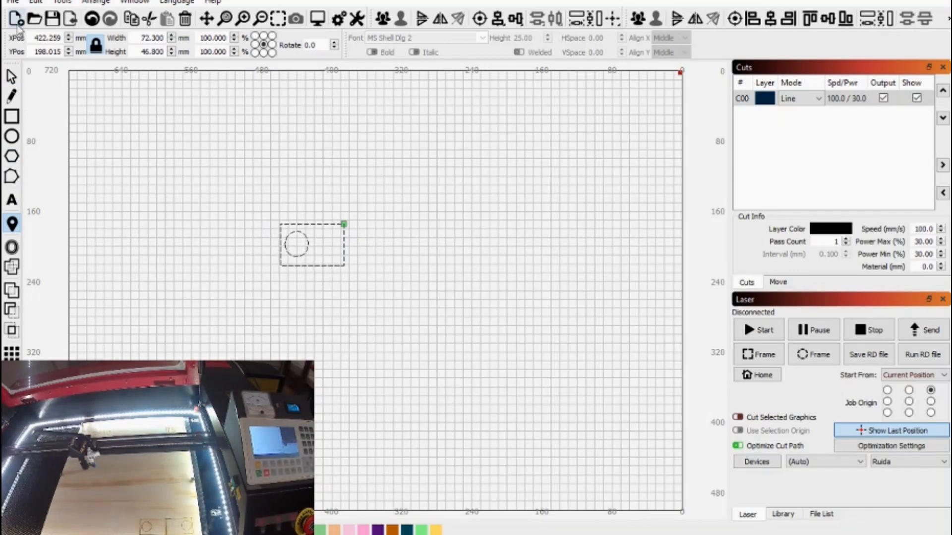
- Select the rectangle and circle together and move them near the bed's upper-right corner
{"action": "left_click", "coordinate": [13, 77]}
{"action": "left_click_drag", "start_coordinate": [223, 201], "coordinate": [419, 318]}
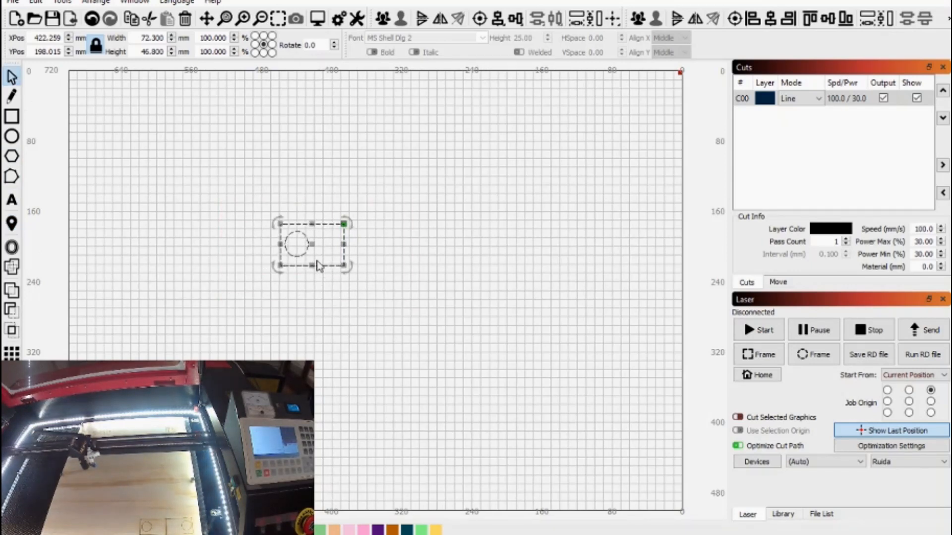
{"action": "left_click", "coordinate": [313, 248]}
{"action": "left_click_drag", "start_coordinate": [314, 248], "coordinate": [637, 103]}
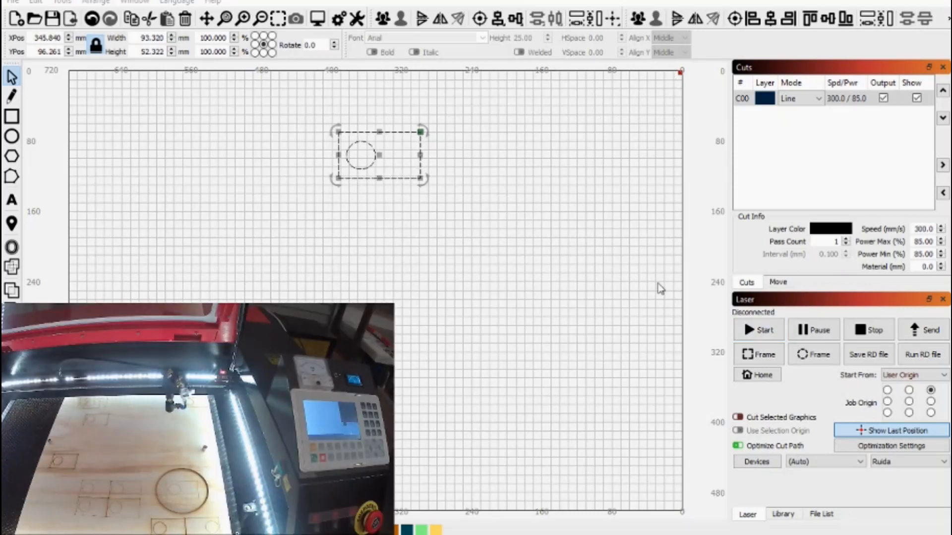
- Choose User Origin as the job's starting reference
{"action": "left_click", "coordinate": [908, 376]}
{"action": "left_click", "coordinate": [907, 376]}
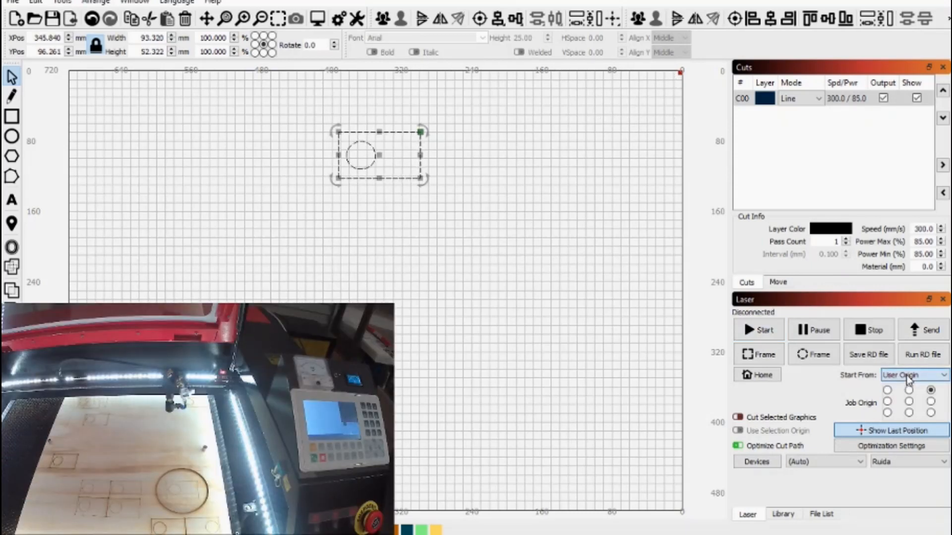
{"action": "left_click", "coordinate": [907, 377]}
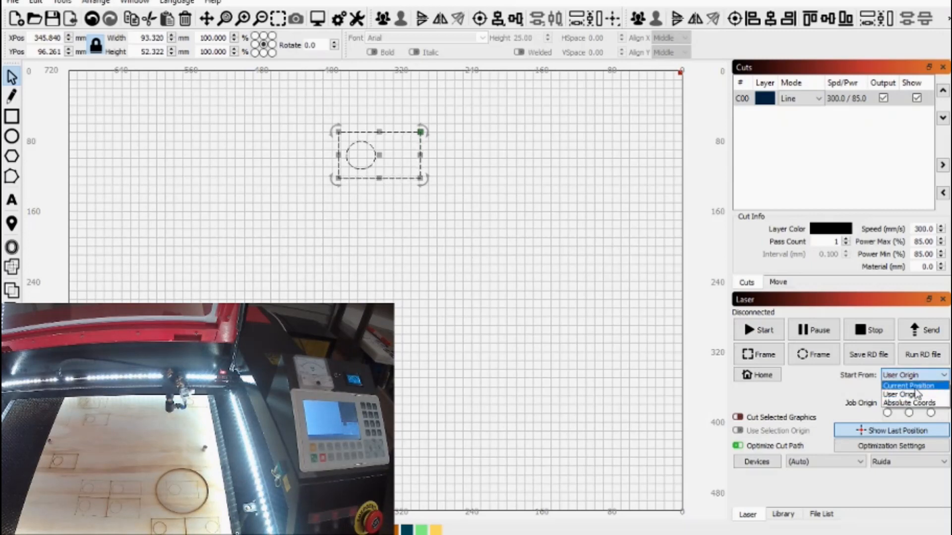
{"action": "left_click", "coordinate": [914, 395]}
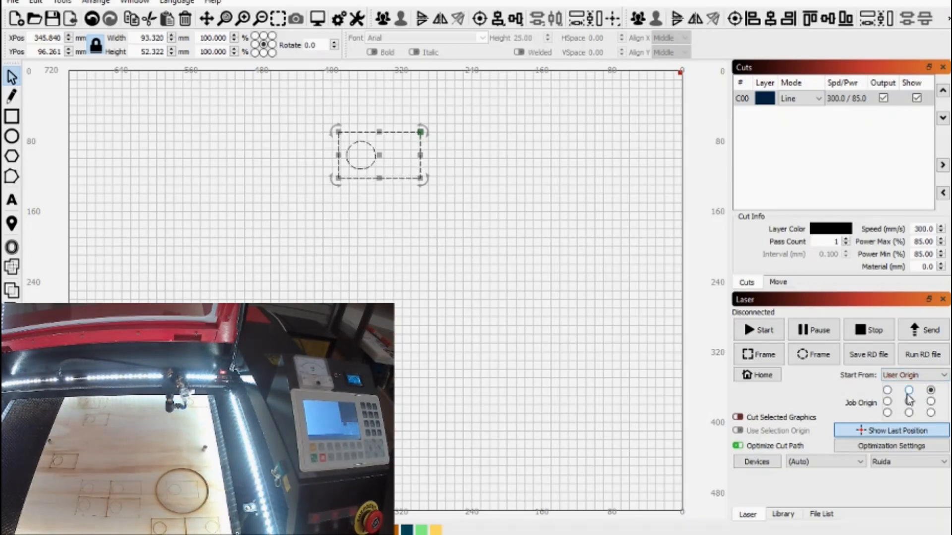
- Send the laser head to a point near the bed's lower-right corner and run the job from User Origin
{"action": "left_click", "coordinate": [14, 224]}
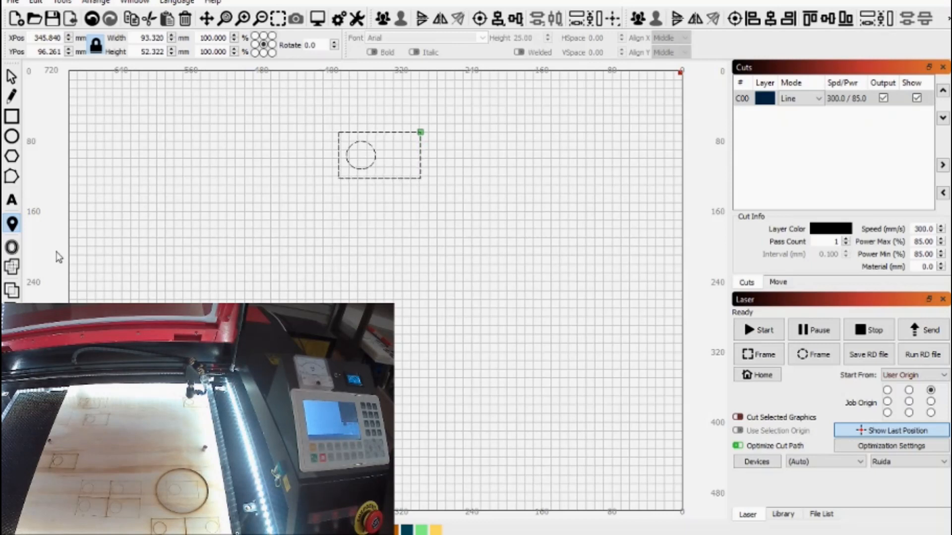
{"action": "key", "text": "Escape"}
{"action": "left_click", "coordinate": [11, 223]}
{"action": "left_click", "coordinate": [639, 484]}
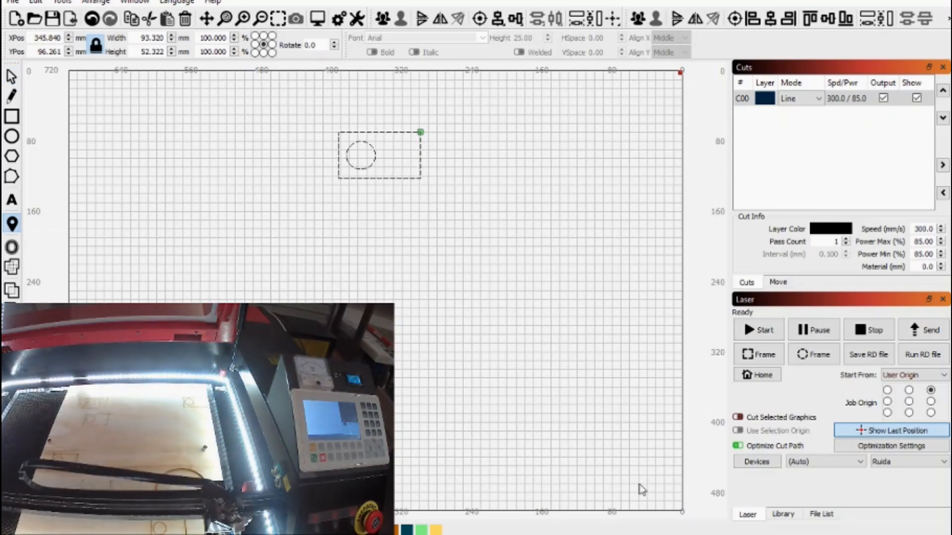
{"action": "left_click", "coordinate": [770, 335]}
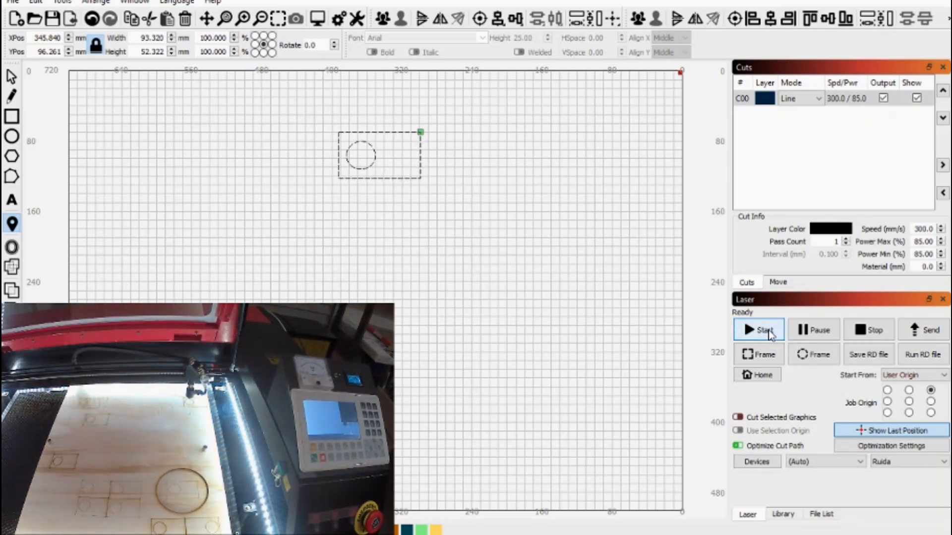
{"action": "key", "text": "Escape"}
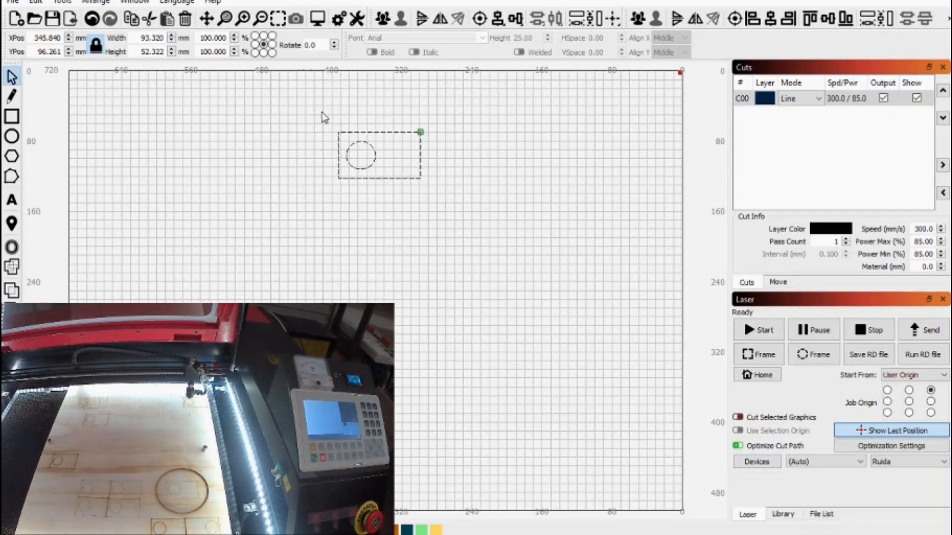
- Move the rectangle and circle together to about X 239.0, Y 305.5 mm and run the job from User Origin again
{"action": "left_click_drag", "start_coordinate": [323, 112], "coordinate": [486, 217]}
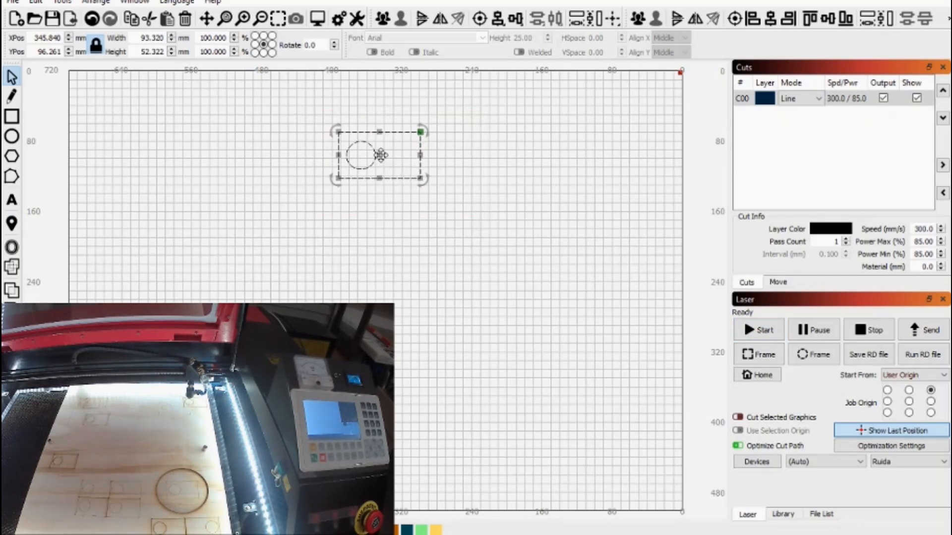
{"action": "left_click_drag", "start_coordinate": [384, 159], "coordinate": [475, 338]}
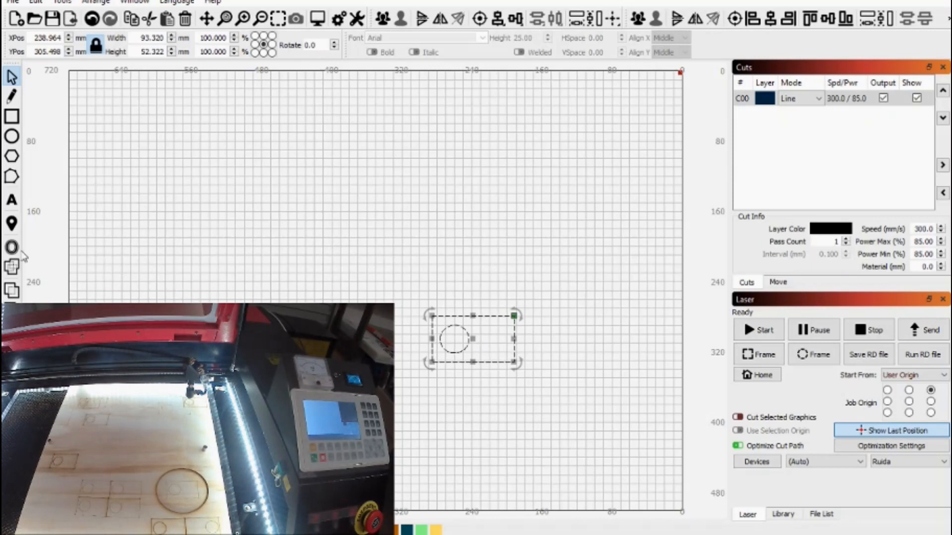
{"action": "left_click", "coordinate": [12, 225]}
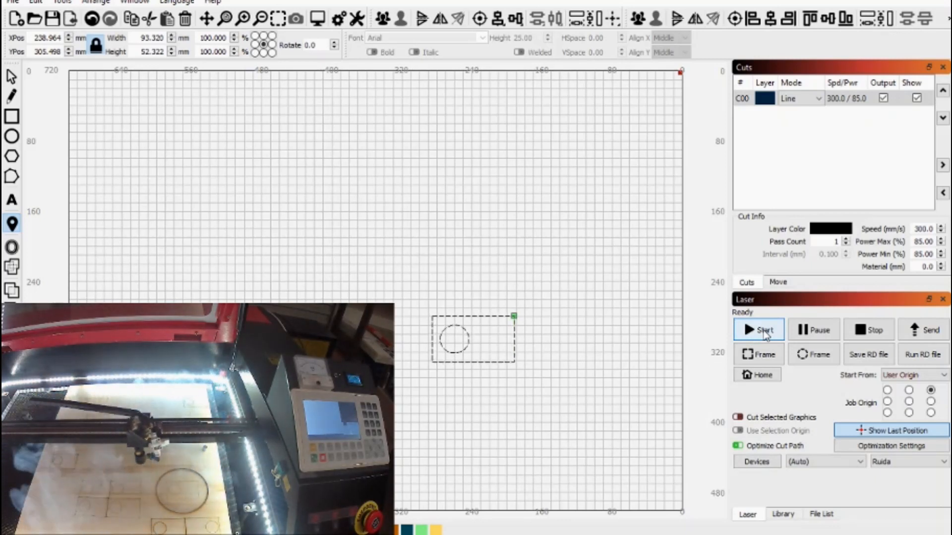
{"action": "key", "text": "Escape"}
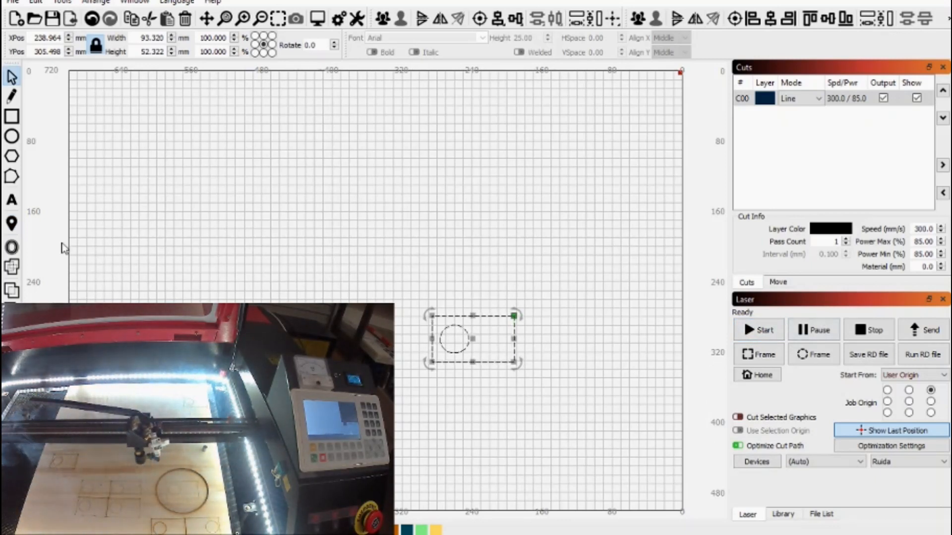
{"action": "left_click", "coordinate": [11, 223]}
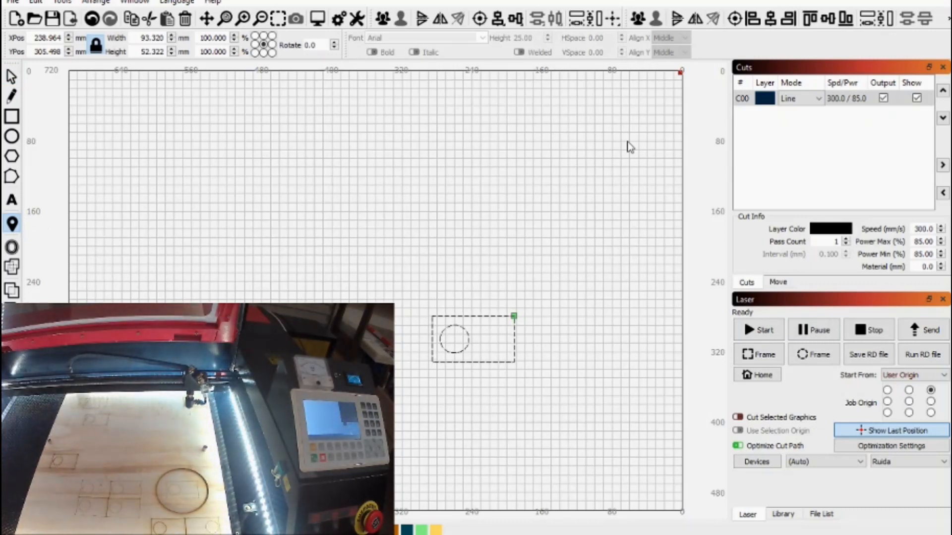
{"action": "left_click", "coordinate": [759, 328]}
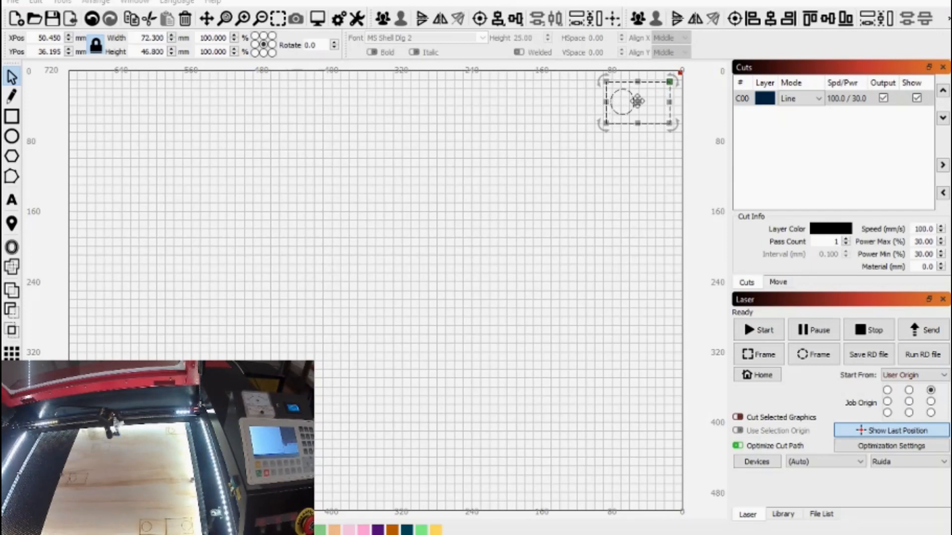
- Move the rectangle and circle together to about X 348.5, Y 261.7 mm on the bed
{"action": "left_click_drag", "start_coordinate": [637, 102], "coordinate": [636, 474]}
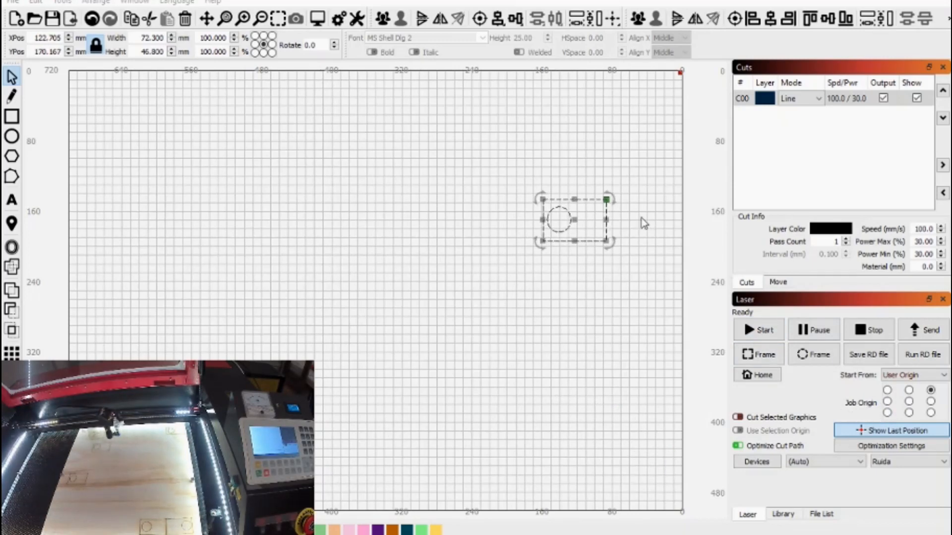
{"action": "scroll", "coordinate": [609, 199], "scroll_direction": "up", "scroll_amount": 3}
{"action": "scroll", "coordinate": [607, 198], "scroll_direction": "up", "scroll_amount": 4}
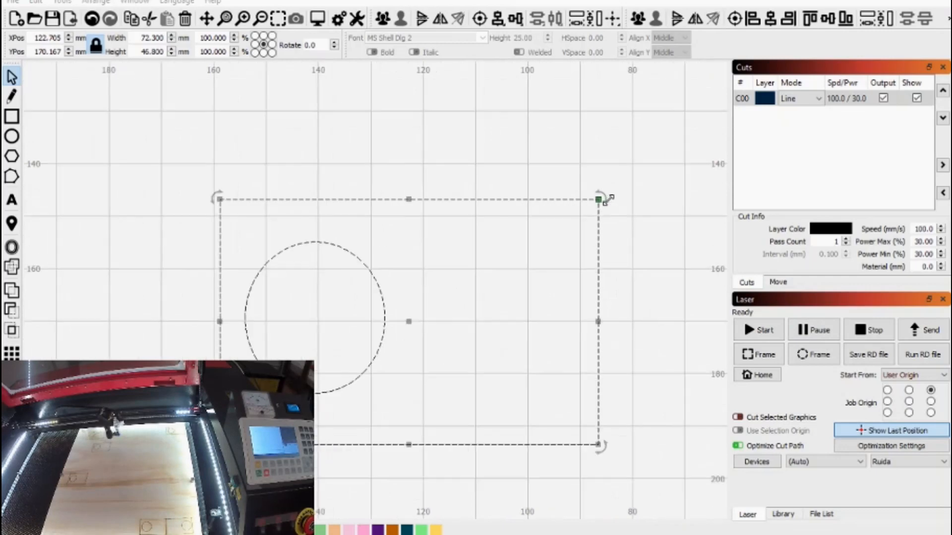
{"action": "scroll", "coordinate": [609, 203], "scroll_direction": "down", "scroll_amount": 1}
{"action": "scroll", "coordinate": [609, 206], "scroll_direction": "down", "scroll_amount": 5}
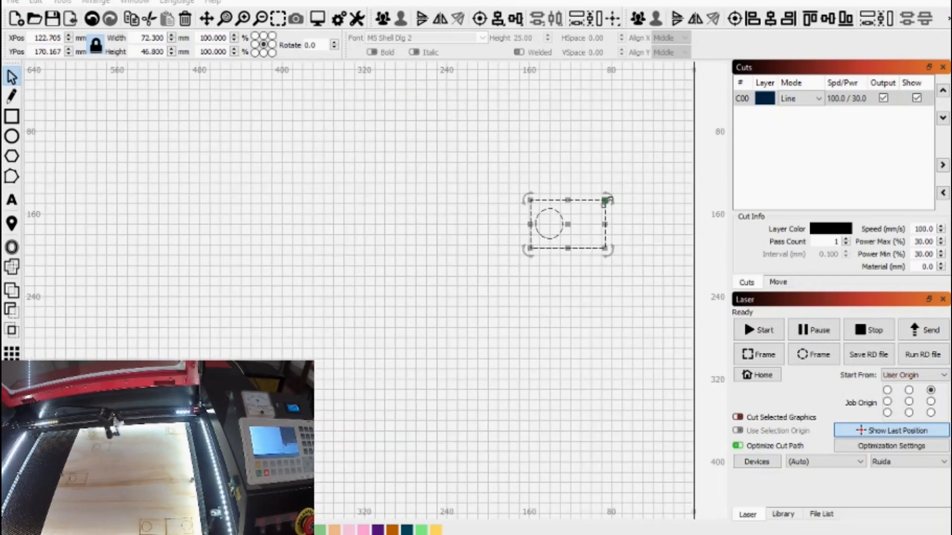
{"action": "left_click_drag", "start_coordinate": [568, 223], "coordinate": [335, 318]}
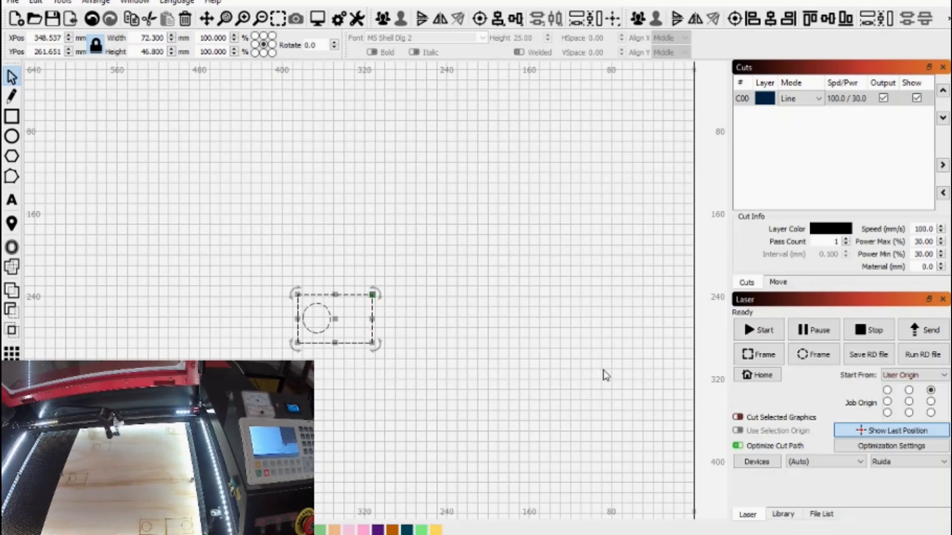
- Set the job to start from Current Position and send the laser head to about X 260, Y 400 mm
{"action": "left_click", "coordinate": [919, 376]}
{"action": "left_click", "coordinate": [910, 387]}
{"action": "left_click", "coordinate": [11, 224]}
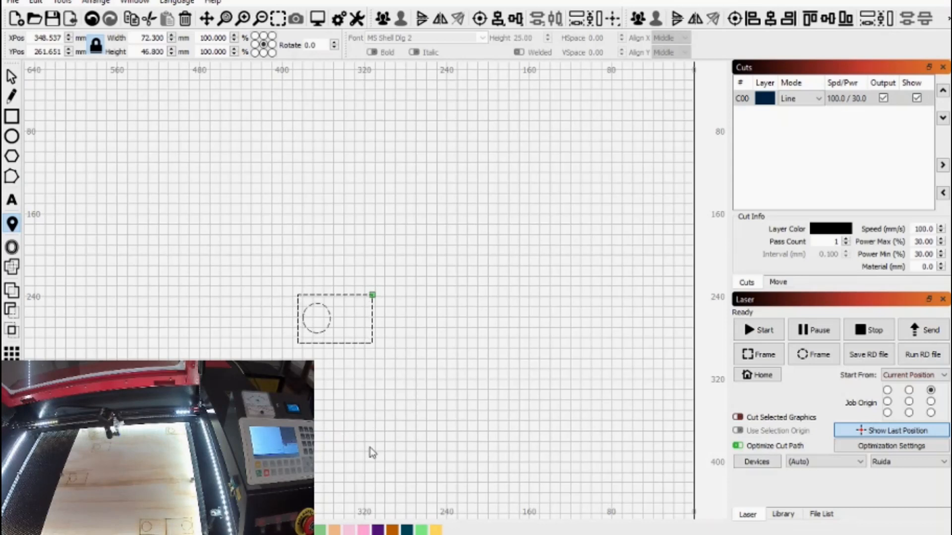
{"action": "left_click", "coordinate": [426, 461]}
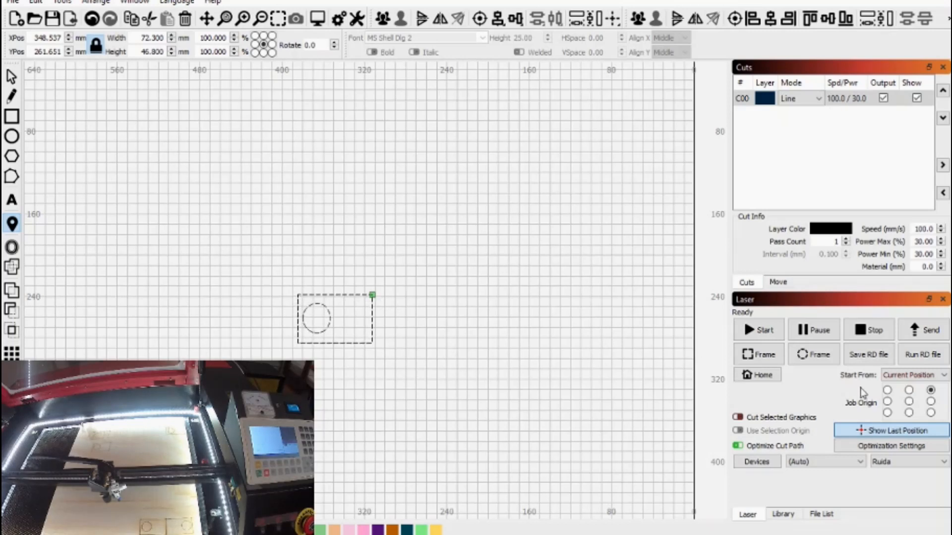
{"action": "key", "text": "Escape"}
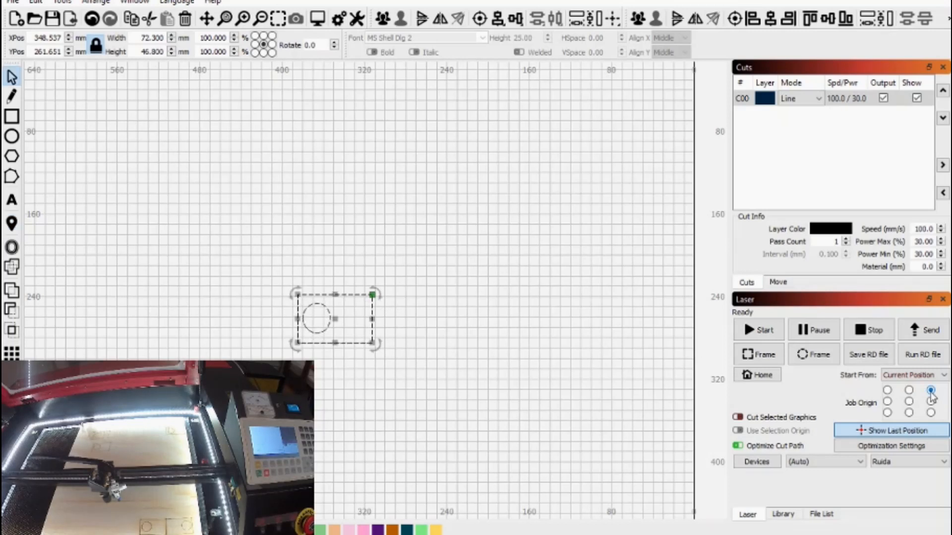
- Try several job origin anchors and run the job from Current Position with the artwork's upper-right corner as job origin
{"action": "left_click", "coordinate": [909, 391]}
{"action": "left_click", "coordinate": [887, 390]}
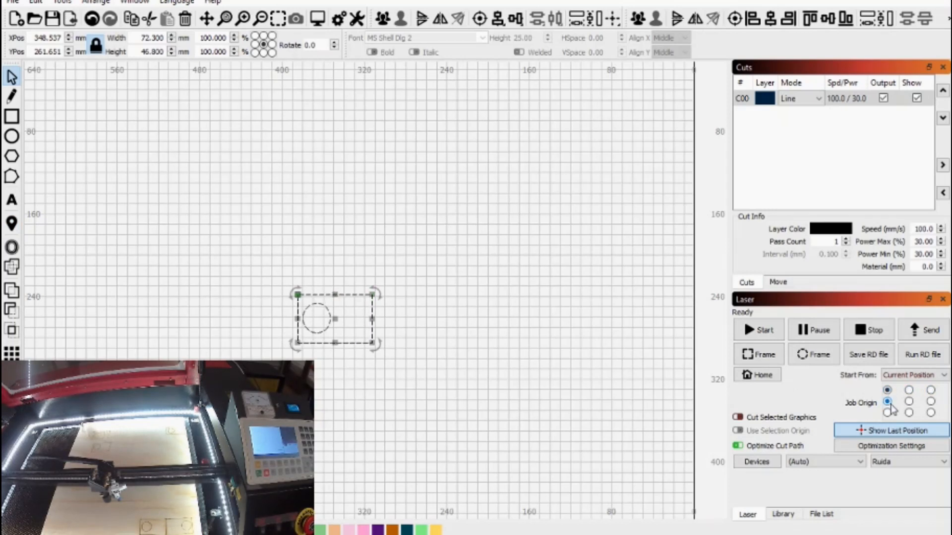
{"action": "left_click", "coordinate": [888, 403]}
{"action": "left_click", "coordinate": [887, 413]}
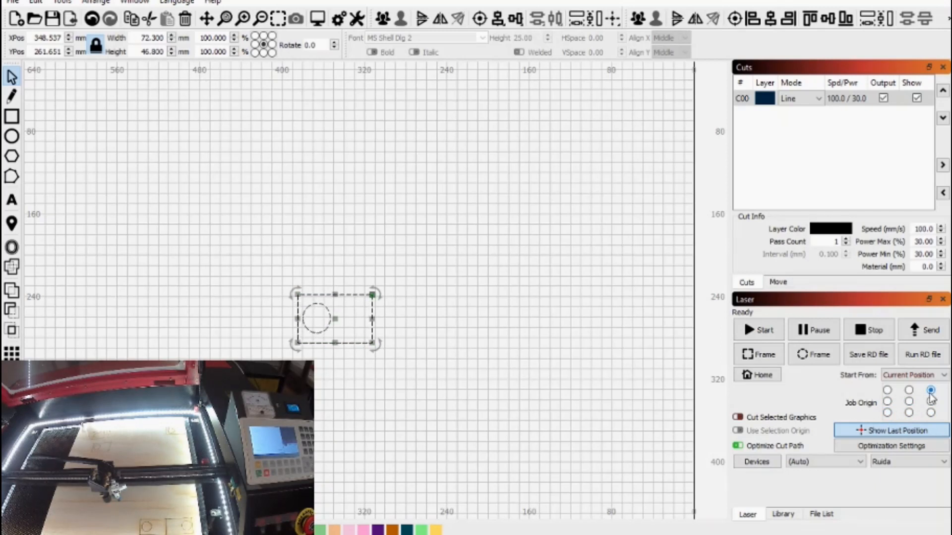
{"action": "left_click", "coordinate": [760, 336]}
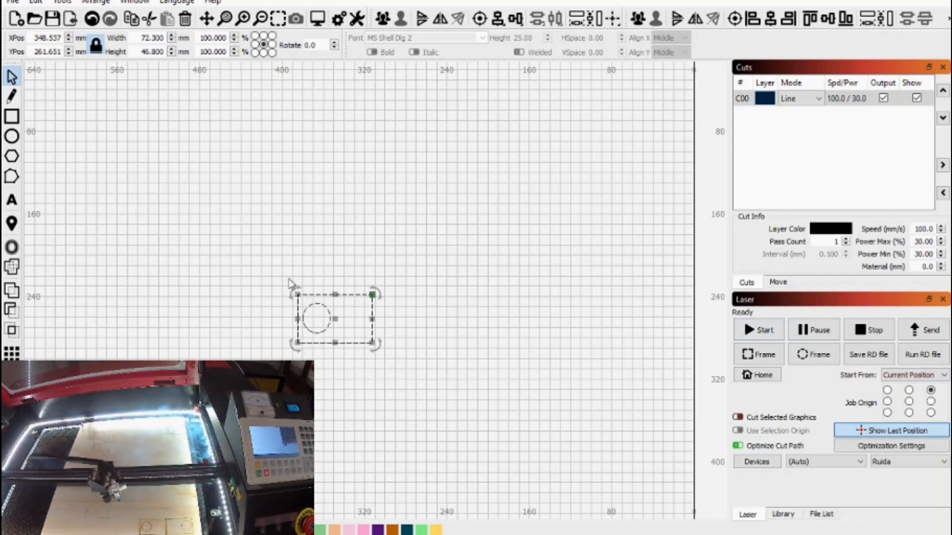
- Move the artwork to about X 110.5, Y 110.0 mm and run the job with its upper-left corner as job origin
{"action": "left_click_drag", "start_coordinate": [282, 298], "coordinate": [412, 366]}
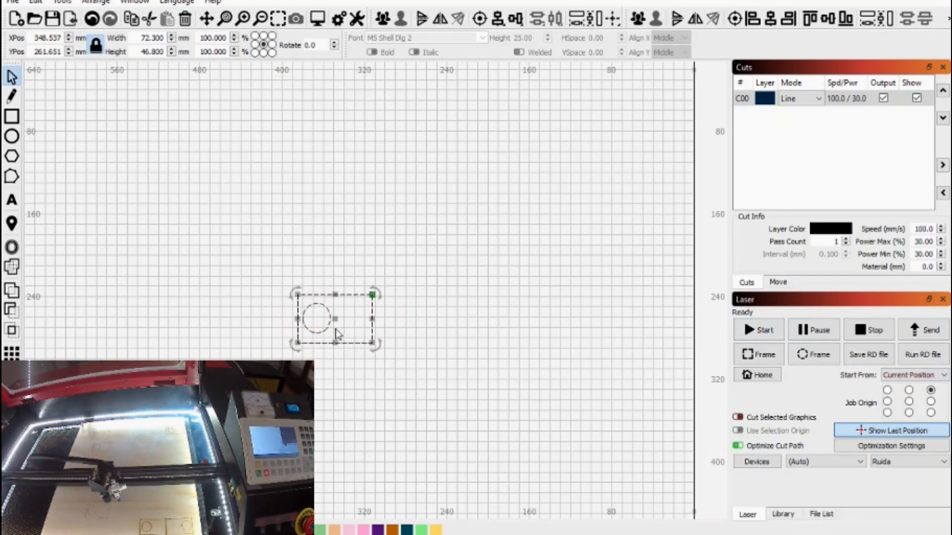
{"action": "left_click_drag", "start_coordinate": [335, 318], "coordinate": [581, 161]}
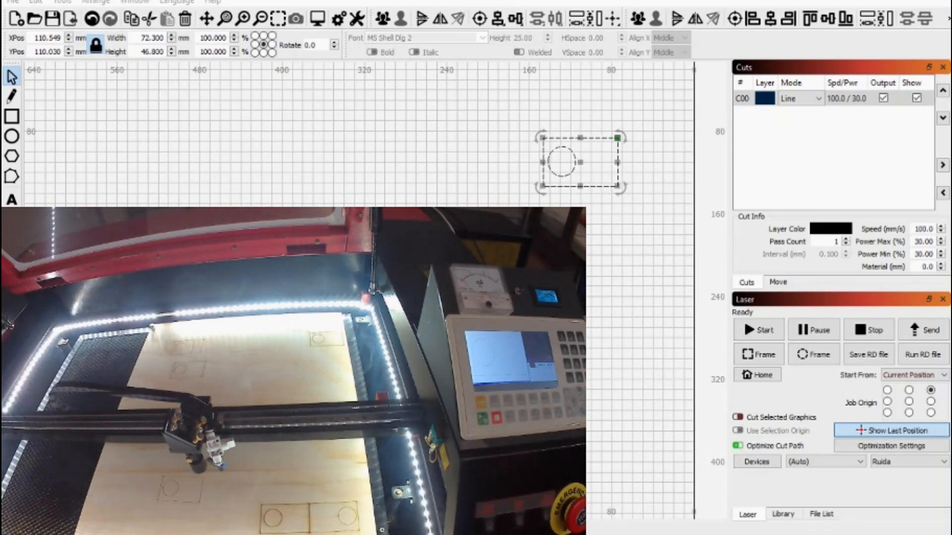
{"action": "left_click", "coordinate": [887, 391]}
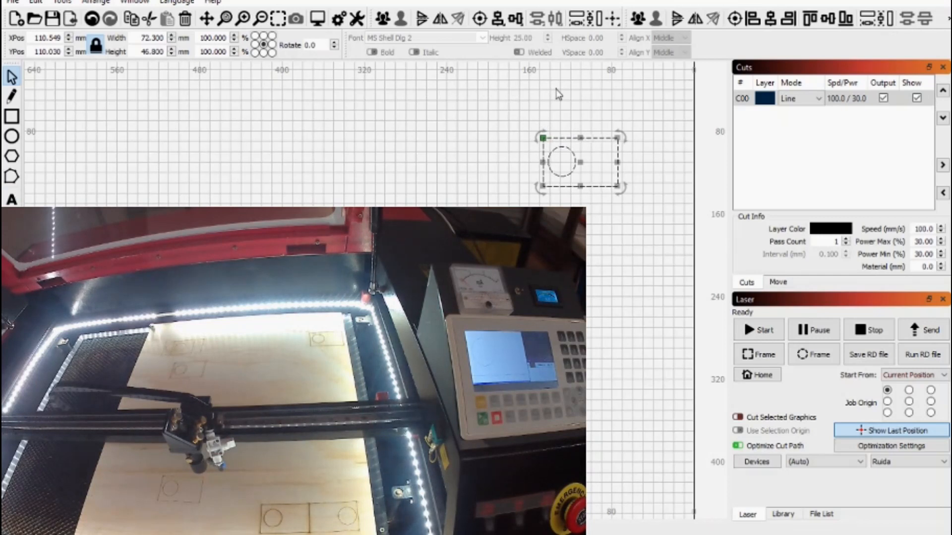
{"action": "left_click", "coordinate": [758, 331]}
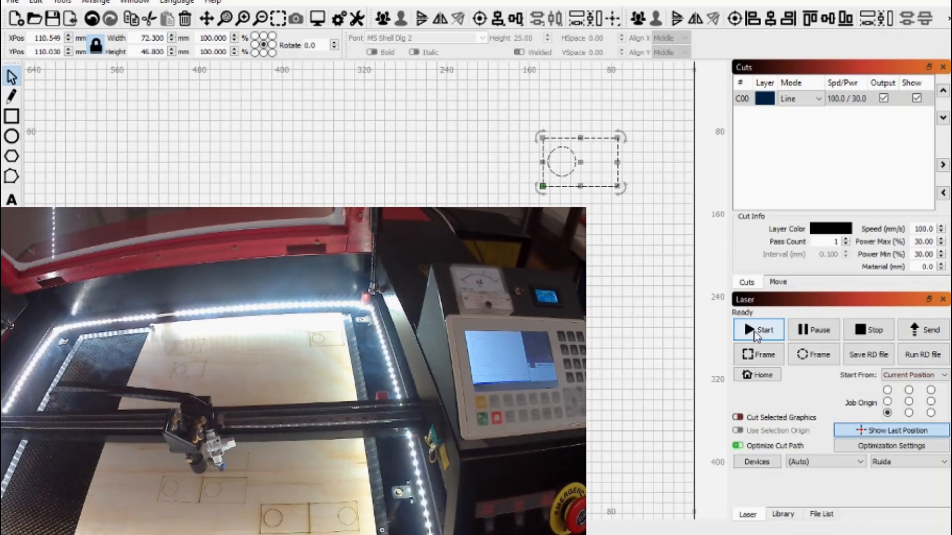
- Run the job with the lower-right corner as job origin, and again with the artwork's centre as job origin
{"action": "left_click", "coordinate": [931, 413]}
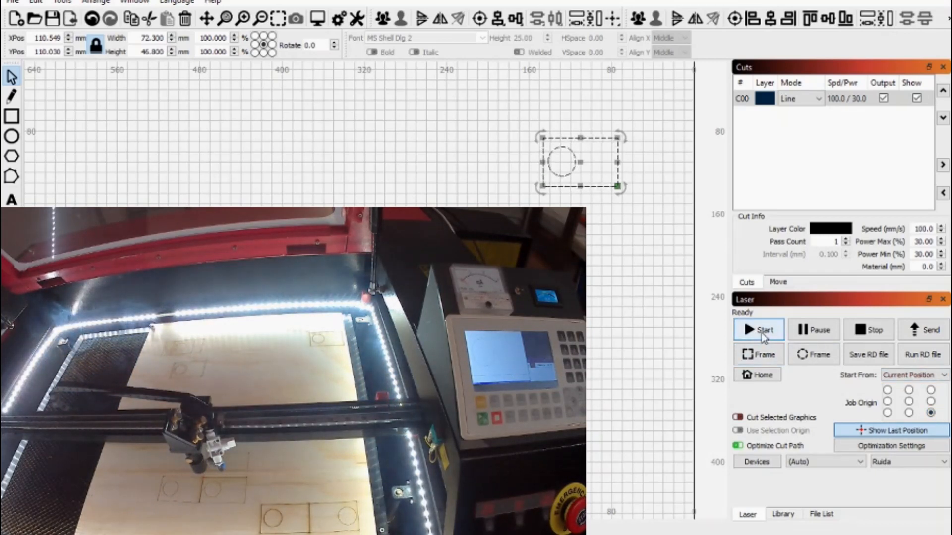
{"action": "left_click", "coordinate": [762, 333]}
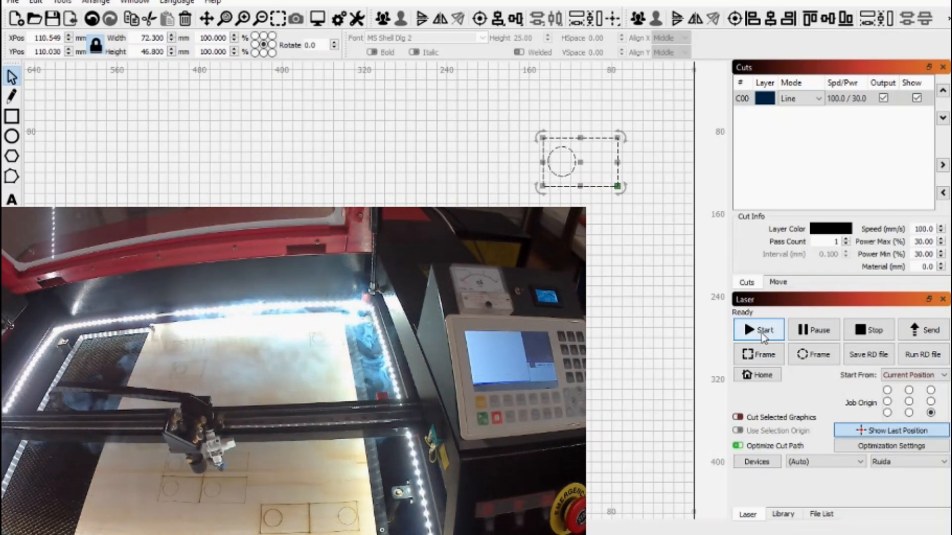
{"action": "left_click", "coordinate": [888, 403]}
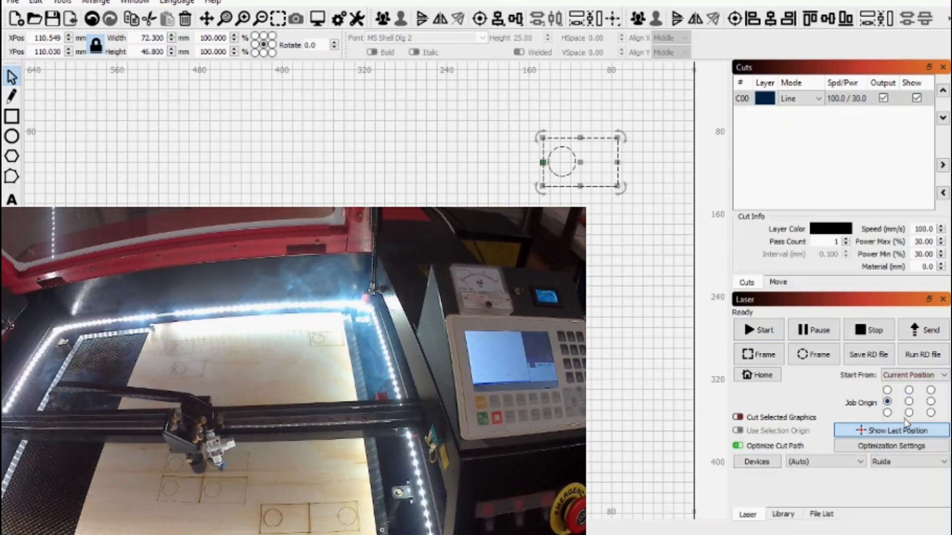
{"action": "left_click", "coordinate": [931, 402]}
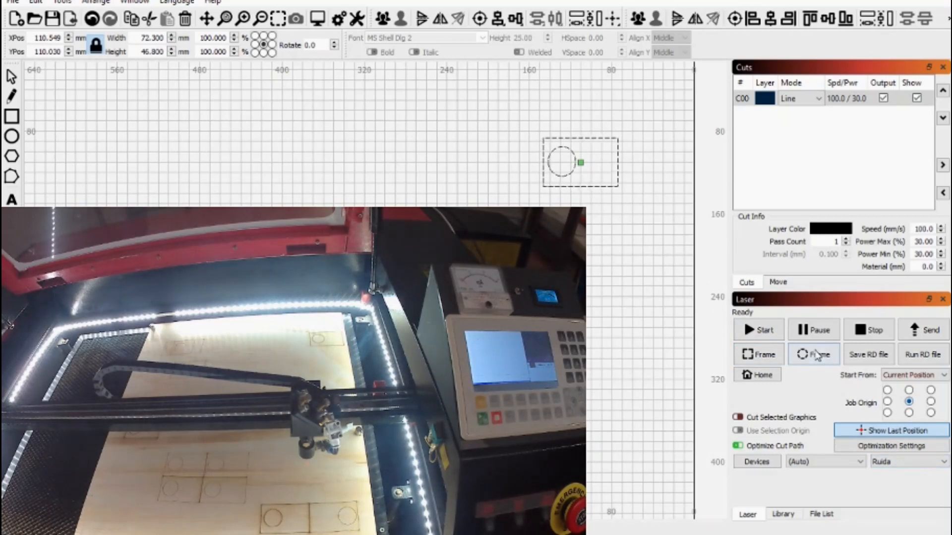
{"action": "left_click", "coordinate": [762, 338]}
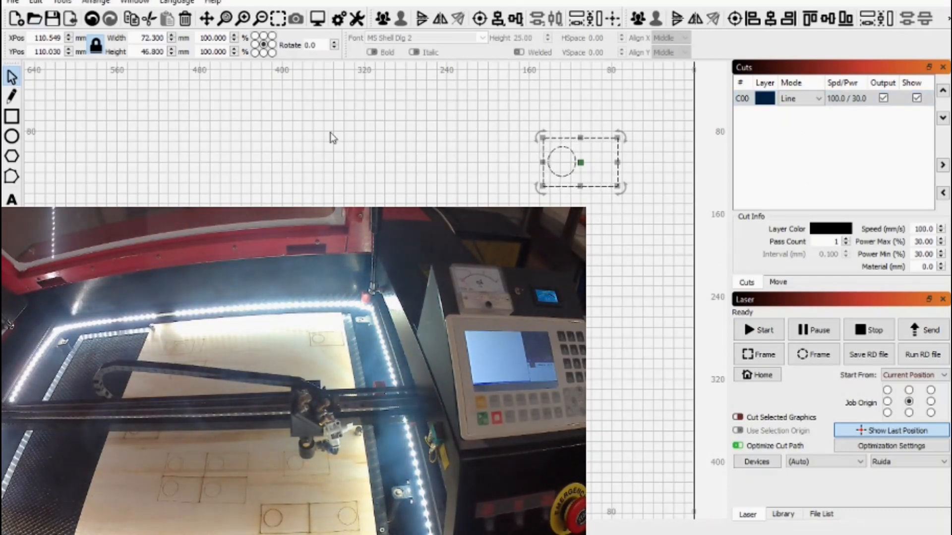
- Delete the rectangle and circle and draw an ellipse about 183 mm wide and 156 mm high in their place
{"action": "left_click_drag", "start_coordinate": [513, 115], "coordinate": [682, 241]}
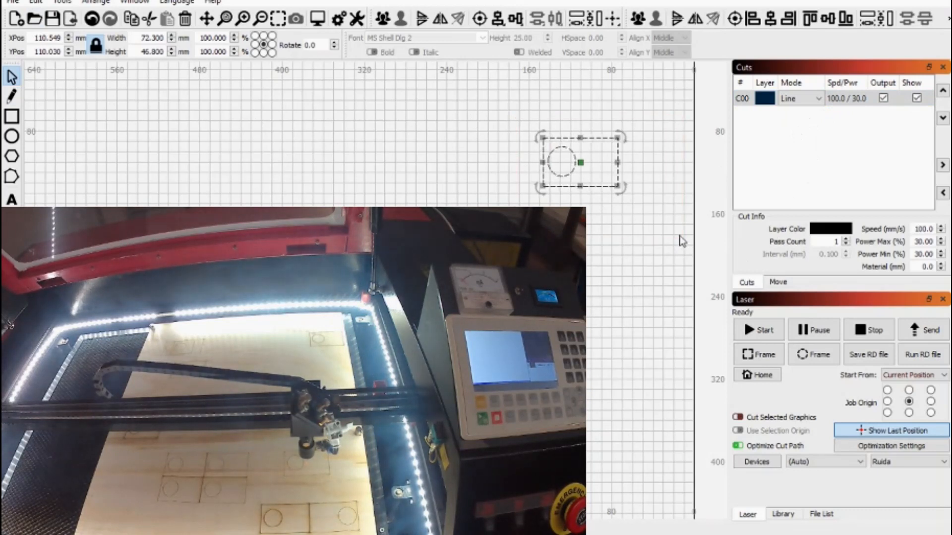
{"action": "key", "text": "Delete"}
{"action": "left_click", "coordinate": [12, 136]}
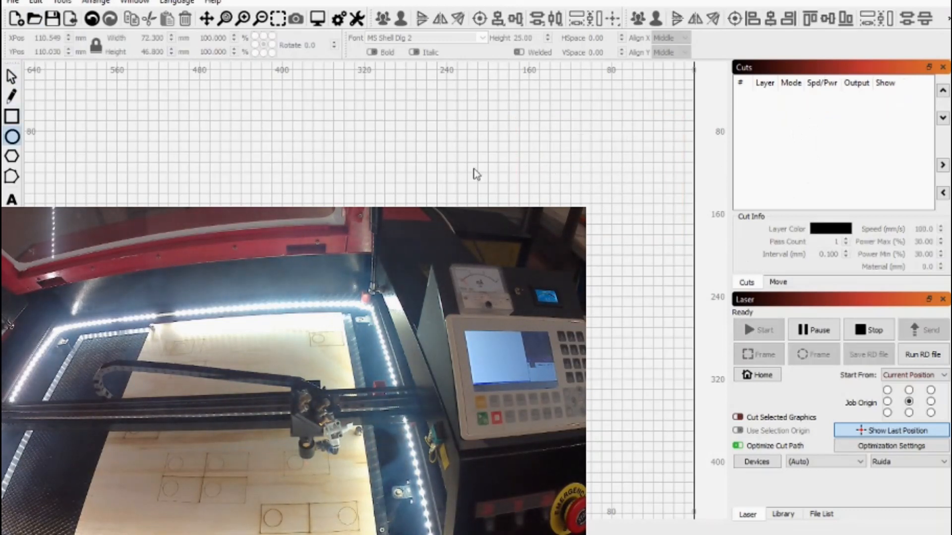
{"action": "left_click_drag", "start_coordinate": [388, 135], "coordinate": [576, 323]}
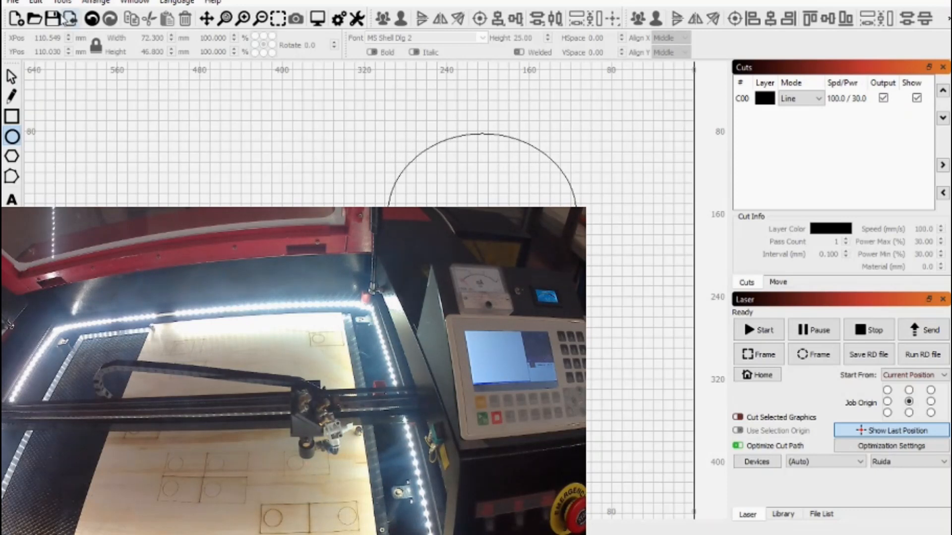
- Resize the ellipse to a circle 120 mm wide and 120 mm high
{"action": "left_click", "coordinate": [12, 77]}
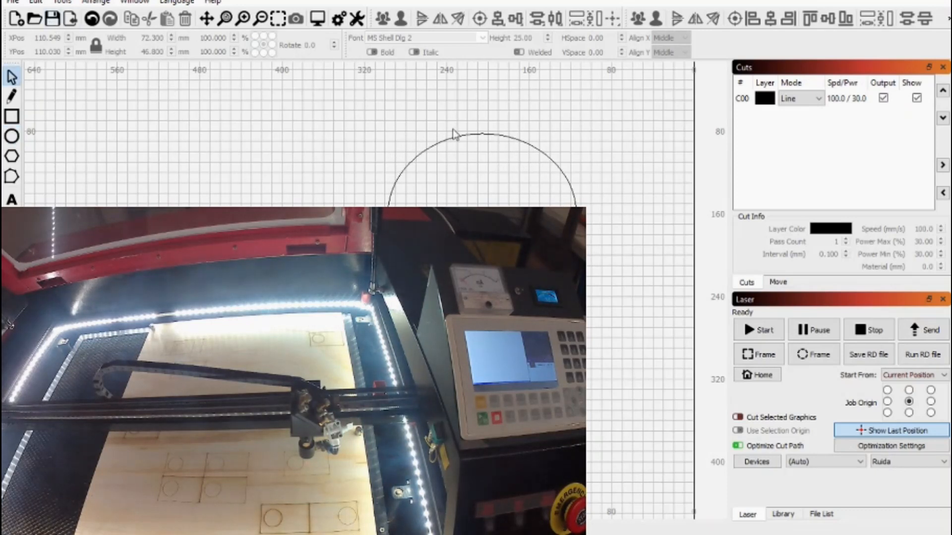
{"action": "left_click", "coordinate": [511, 137]}
{"action": "double_click", "coordinate": [152, 40]}
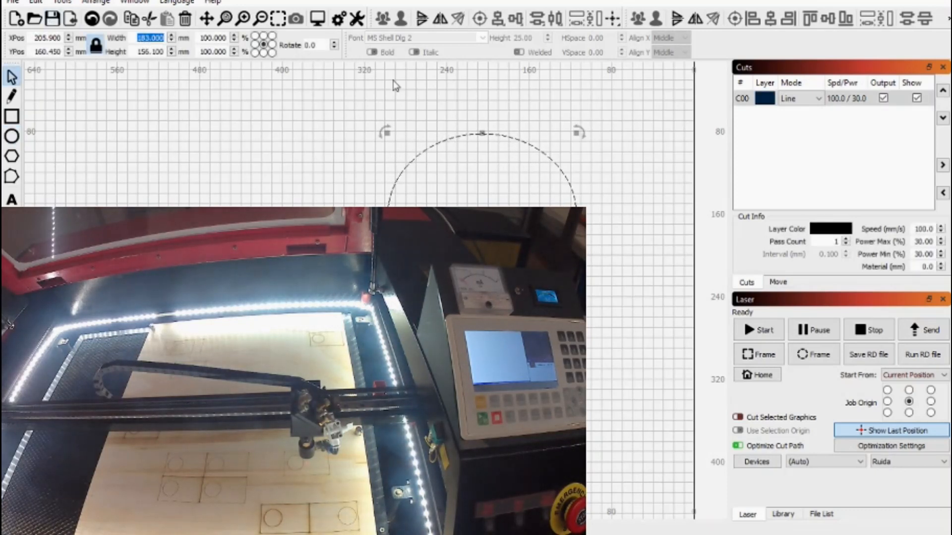
{"action": "type", "text": "102"}
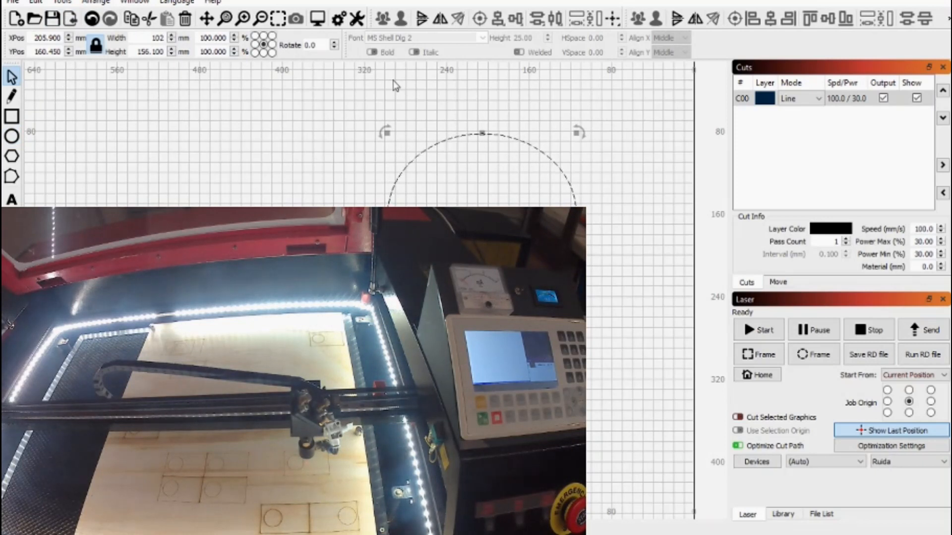
{"action": "key", "text": "BackSpace"}
{"action": "key", "text": "BackSpace"}
{"action": "type", "text": "20"}
{"action": "key", "text": "Tab"}
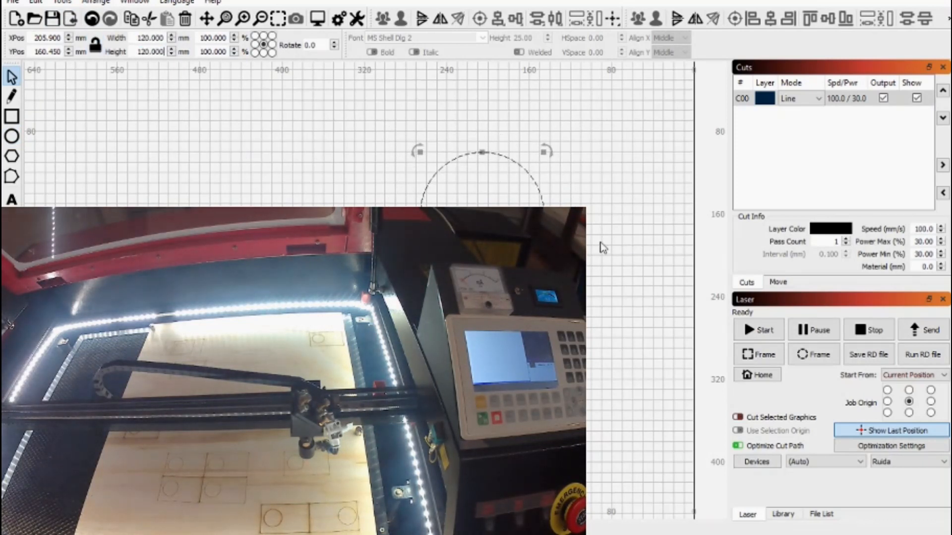
- Assign the Plyboard 3.00 mm Cut preset from the material library to layer C00 and run the job
{"action": "left_click", "coordinate": [850, 104]}
{"action": "double_click", "coordinate": [850, 104]}
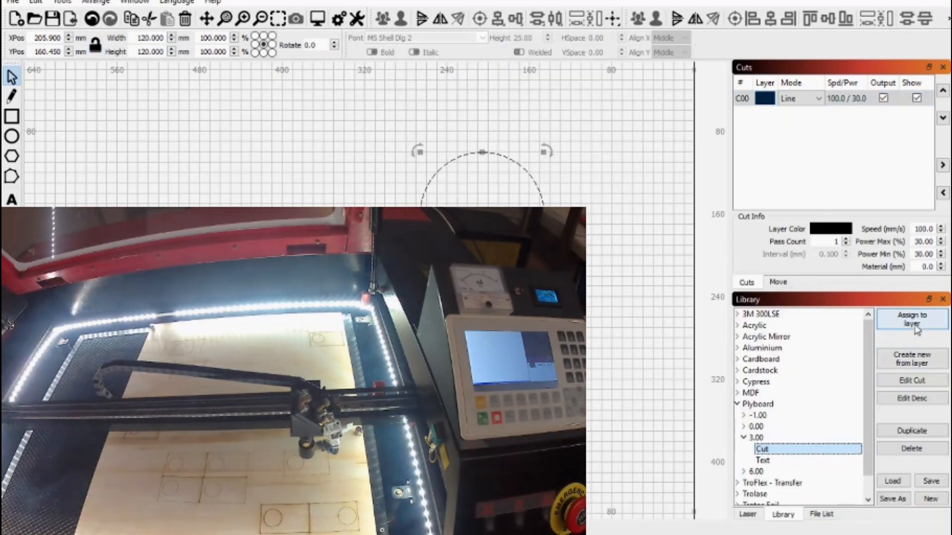
{"action": "left_click", "coordinate": [912, 319]}
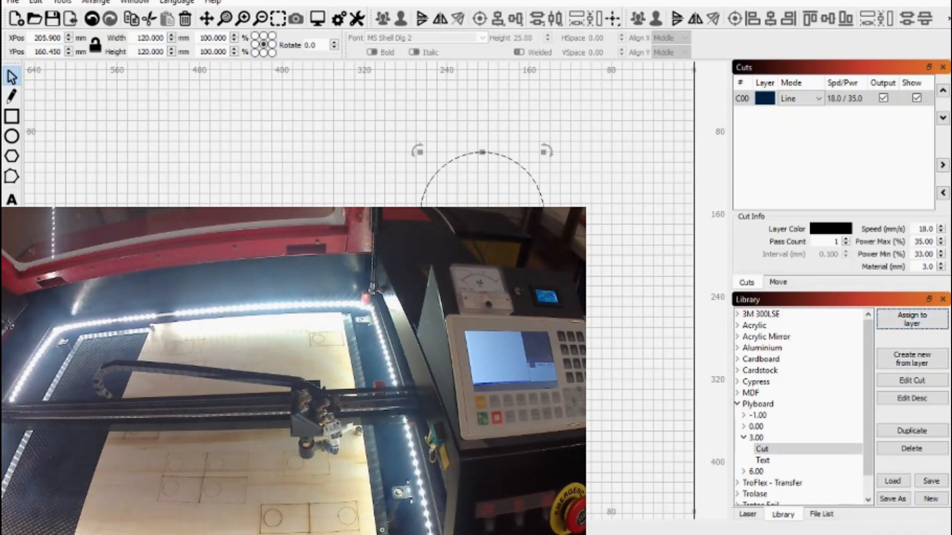
{"action": "left_click", "coordinate": [748, 516]}
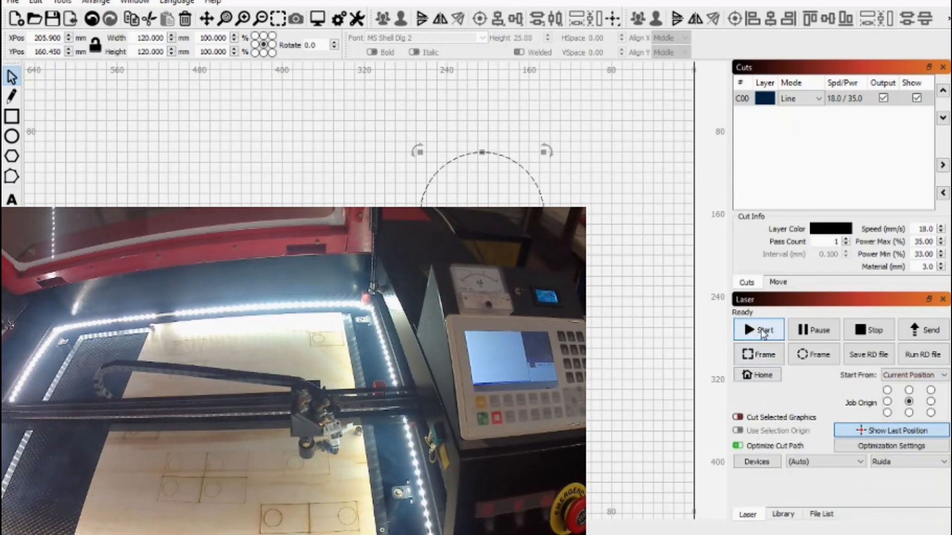
{"action": "left_click", "coordinate": [763, 333]}
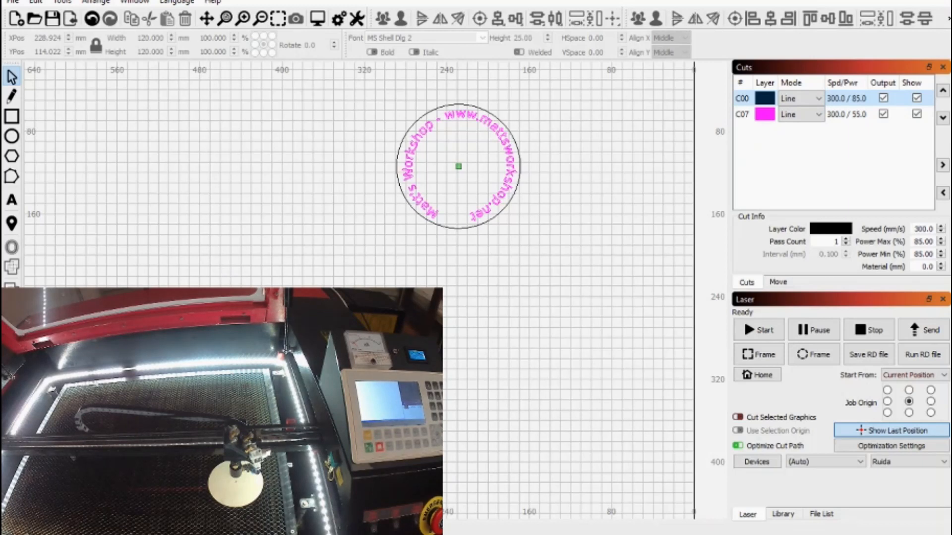
- Turn off output for the outer circle's layer C00 and run the curved text engraving from Current Position
{"action": "left_click", "coordinate": [465, 109]}
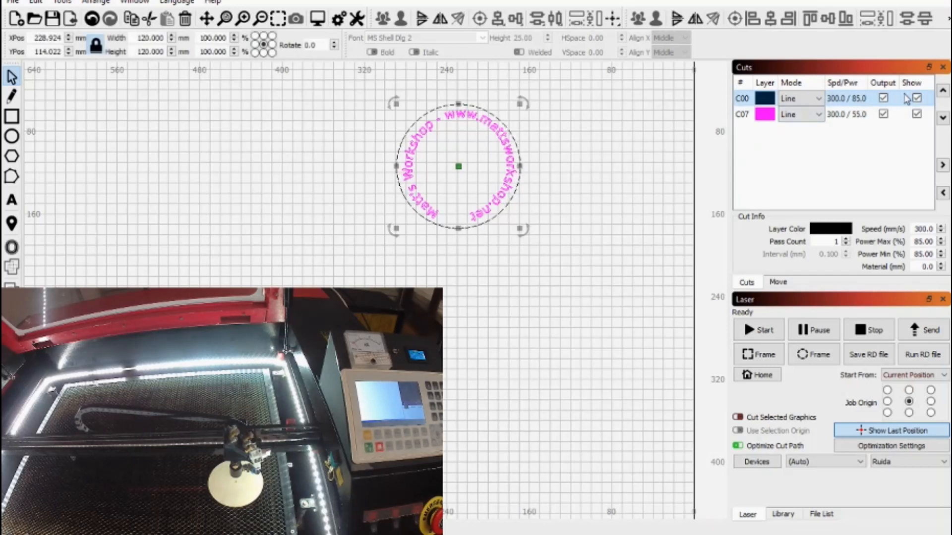
{"action": "left_click", "coordinate": [884, 99]}
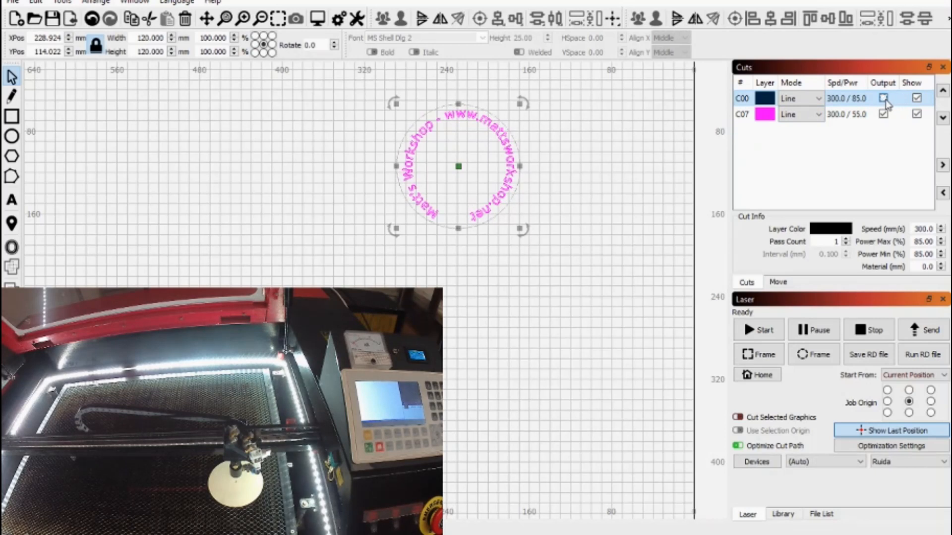
{"action": "left_click", "coordinate": [842, 115]}
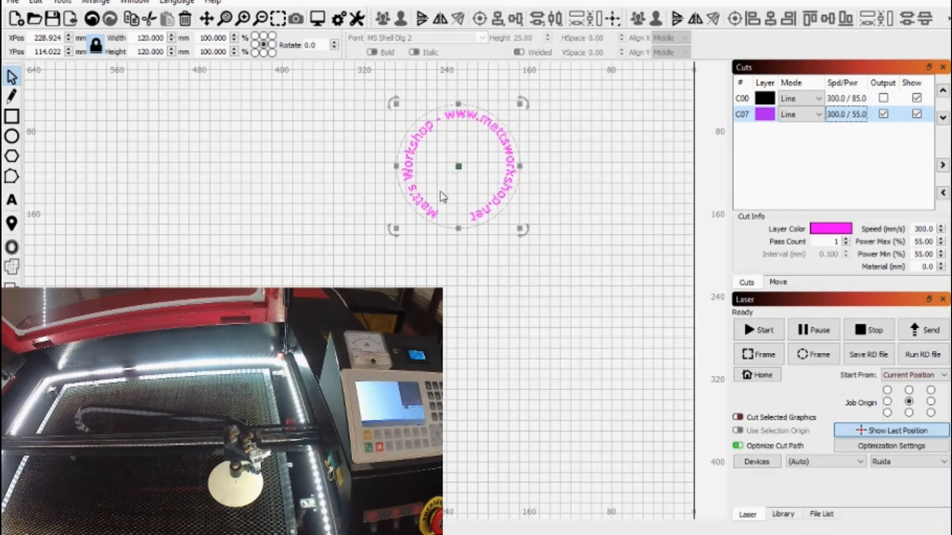
{"action": "left_click", "coordinate": [754, 332]}
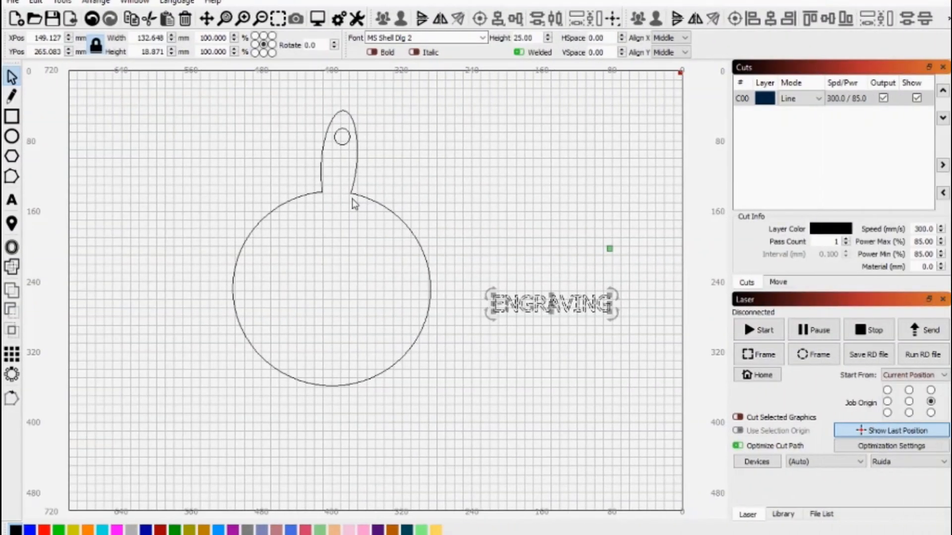
- Centre the ENGRAVING text on the whole board outline, handle included
{"action": "left_click", "coordinate": [492, 191]}
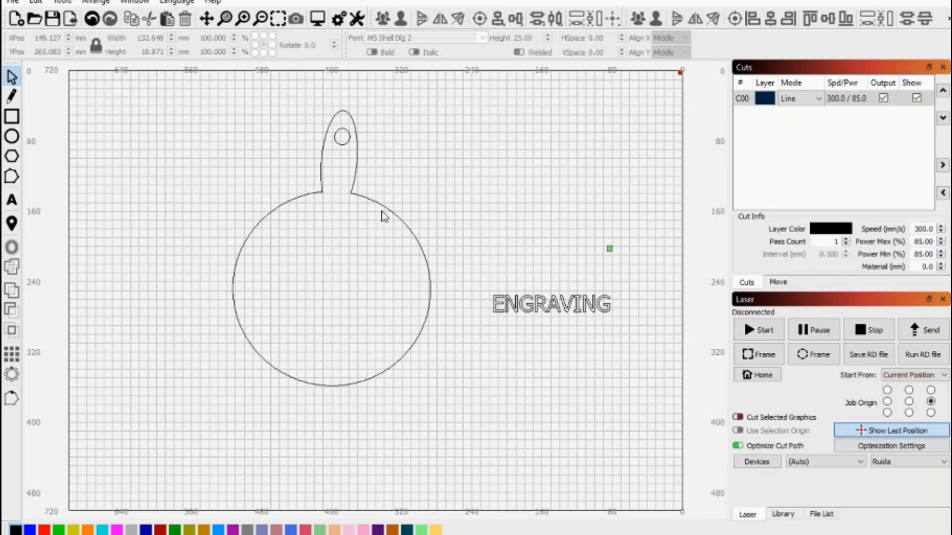
{"action": "left_click", "coordinate": [539, 311]}
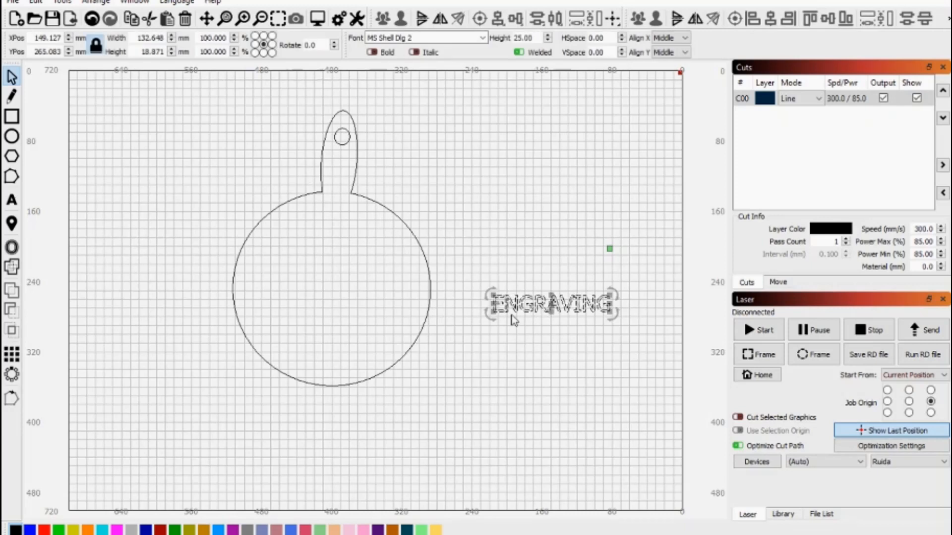
{"action": "key", "text": "ctrl+a"}
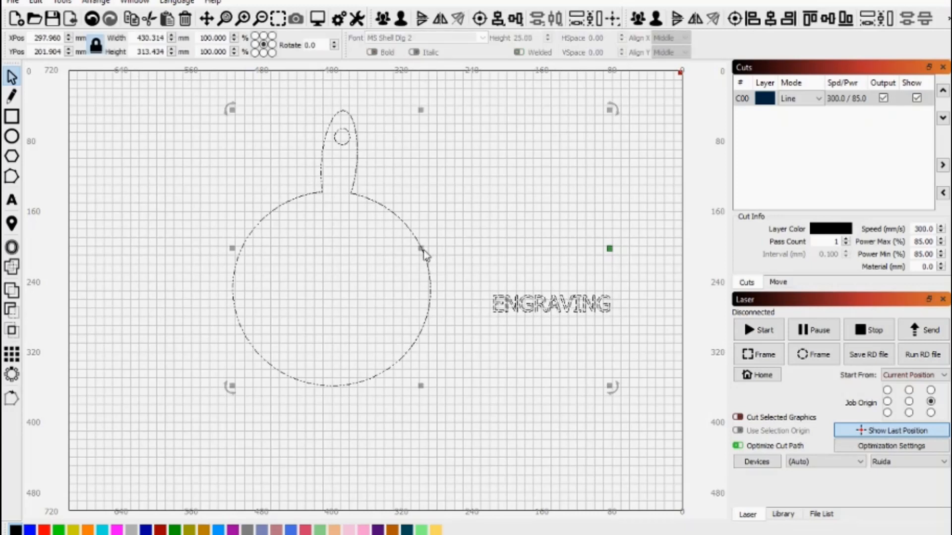
{"action": "left_click", "coordinate": [480, 18]}
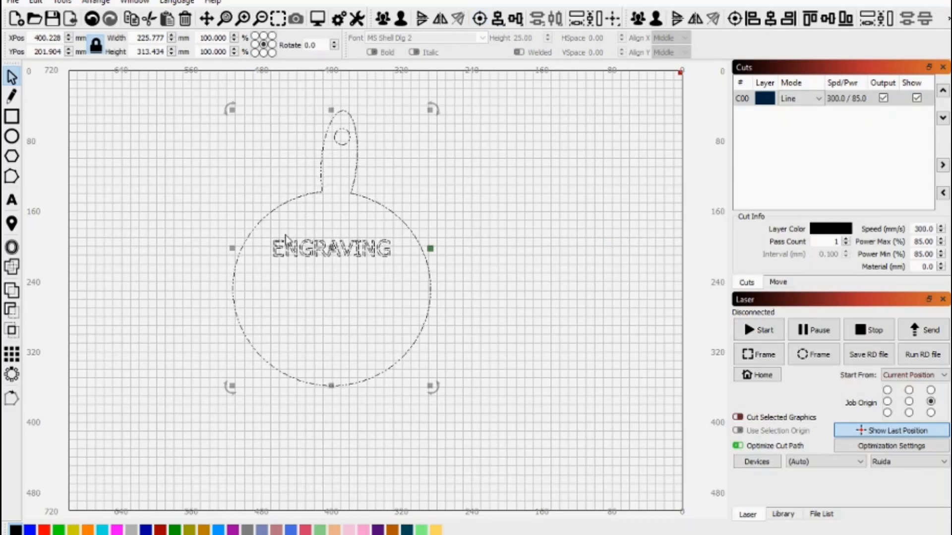
- Assign the board outline to the red layer C02 and turn on that layer's output
{"action": "left_click", "coordinate": [12, 137]}
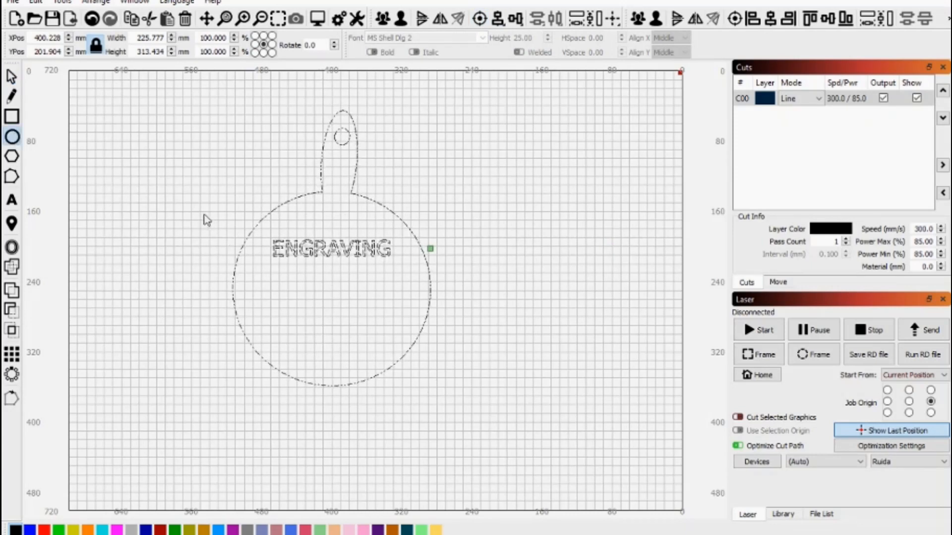
{"action": "key", "text": "Escape"}
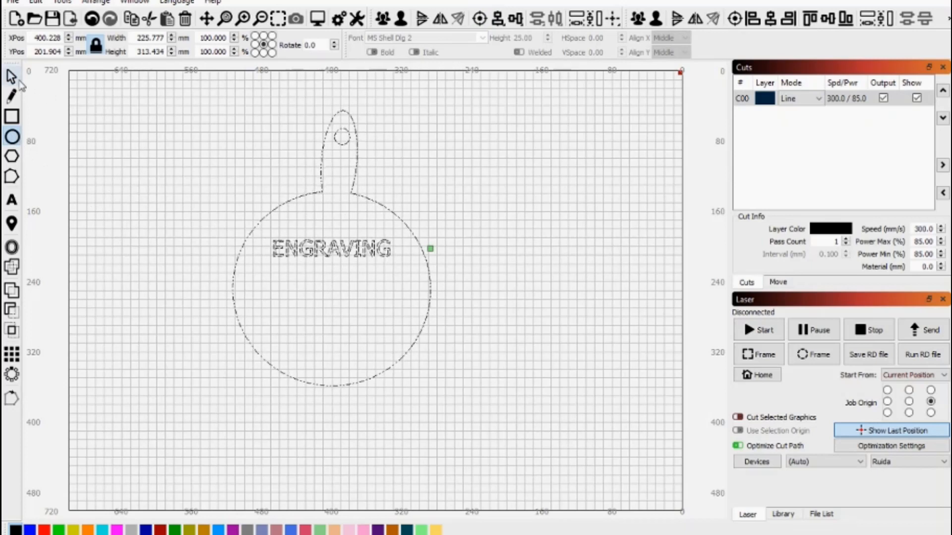
{"action": "left_click", "coordinate": [45, 530]}
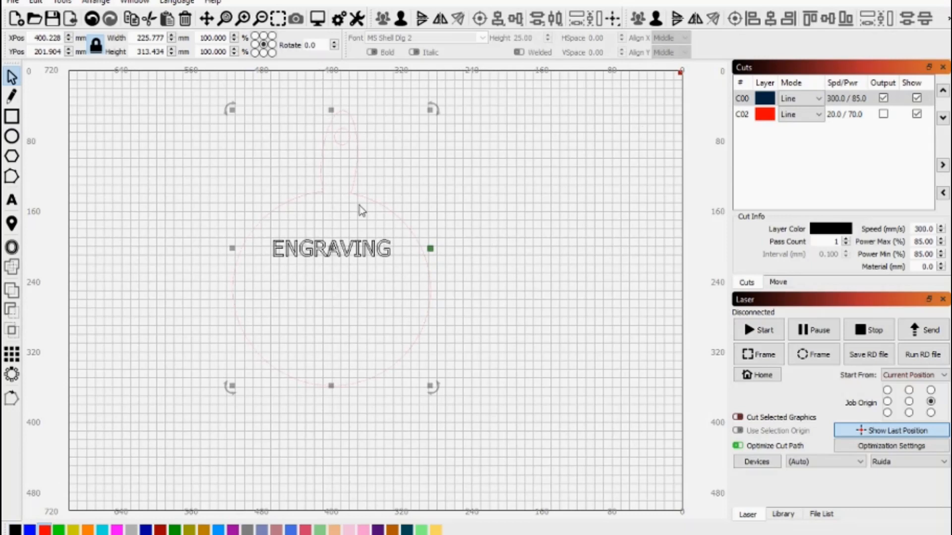
{"action": "left_click", "coordinate": [883, 114]}
{"action": "left_click", "coordinate": [13, 137]}
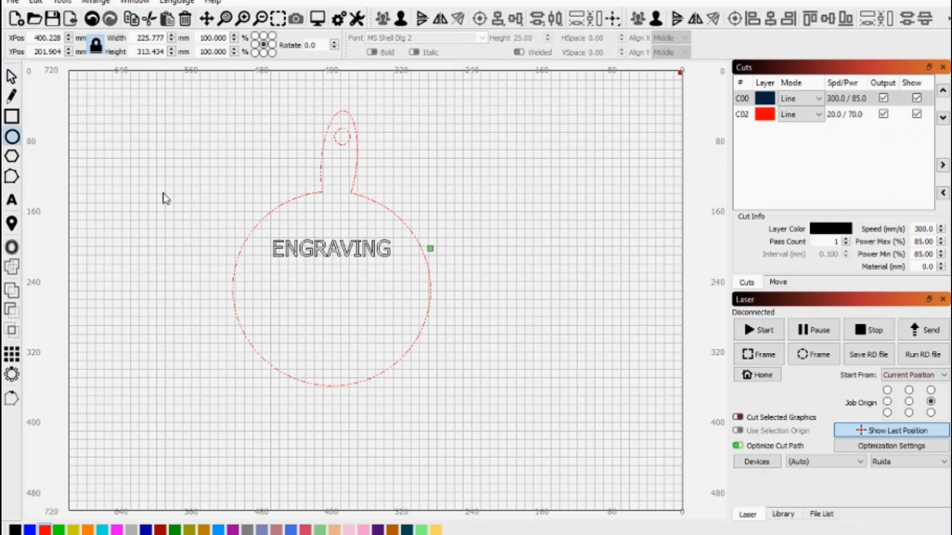
{"action": "left_click", "coordinate": [12, 76]}
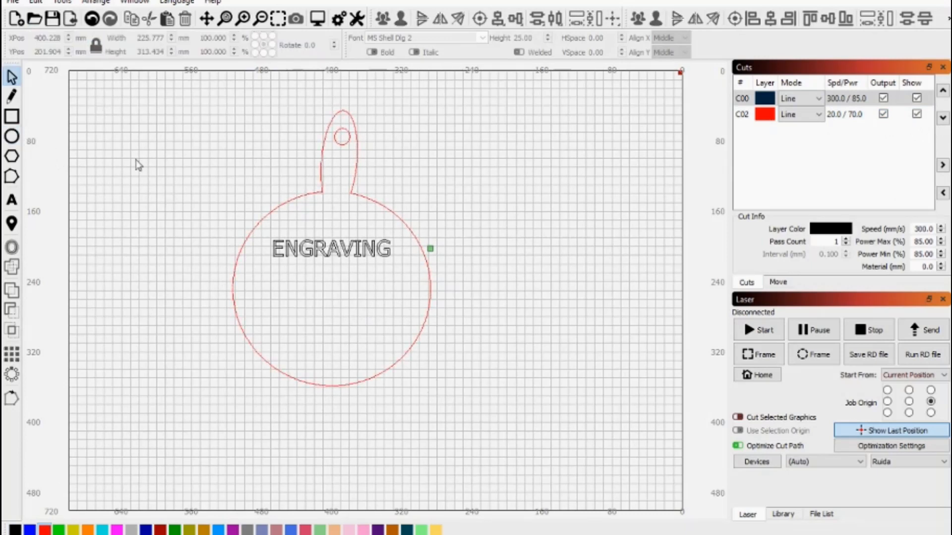
- Draw an ellipse about 262 mm high over the board's round body and assign it to the blue layer C01
{"action": "left_click", "coordinate": [13, 137]}
{"action": "left_click_drag", "start_coordinate": [237, 189], "coordinate": [445, 418]}
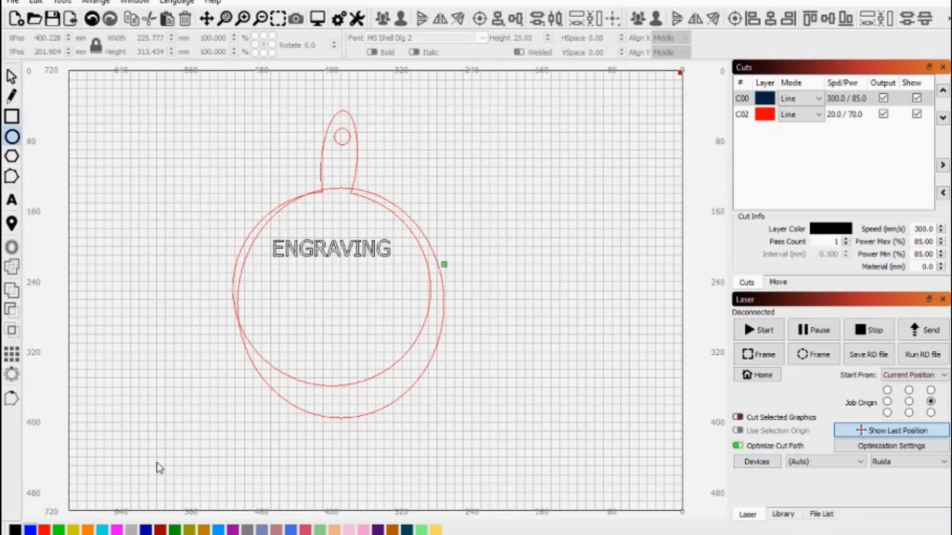
{"action": "left_click", "coordinate": [12, 77]}
{"action": "left_click", "coordinate": [322, 421]}
{"action": "left_click", "coordinate": [31, 530]}
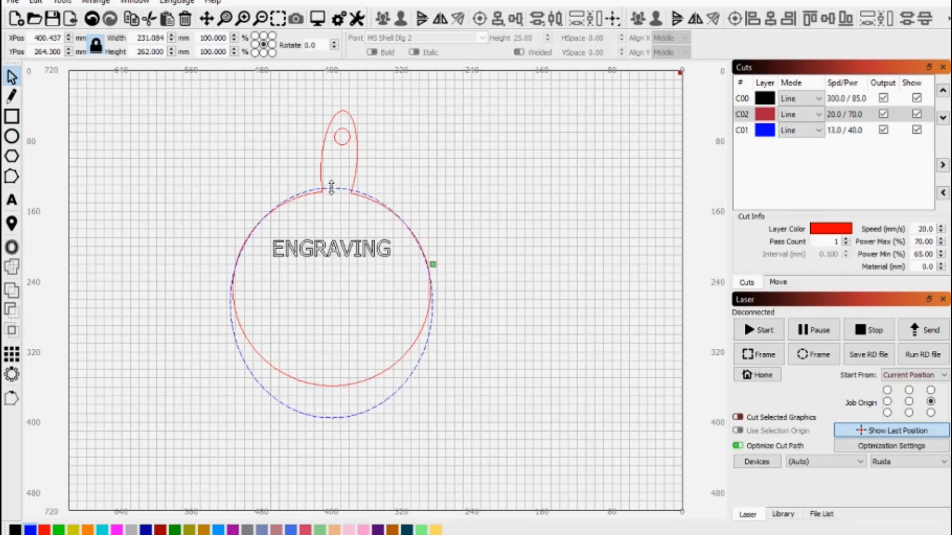
- Resize the blue ellipse to match the board's round body, about 226.6 mm wide and 220.6 mm high
{"action": "left_click", "coordinate": [331, 192]}
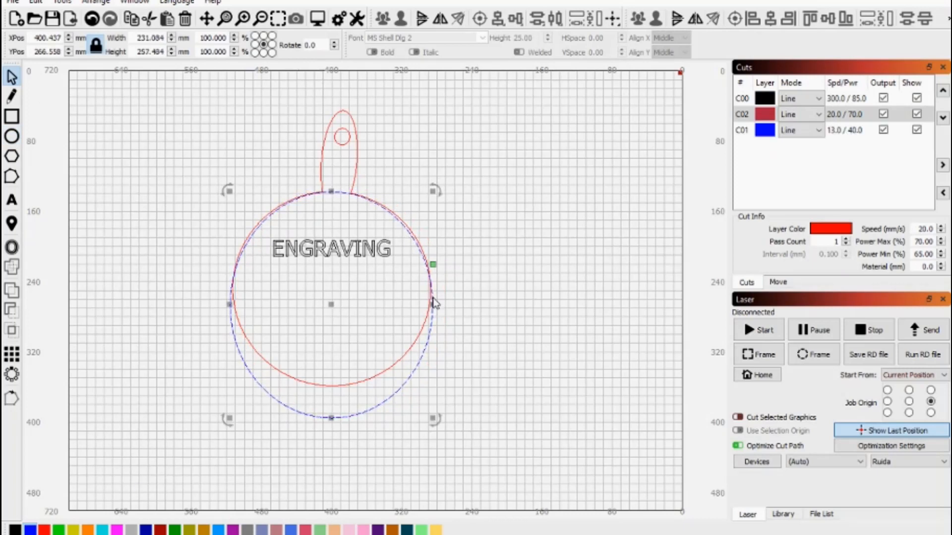
{"action": "left_click_drag", "start_coordinate": [431, 305], "coordinate": [436, 305]}
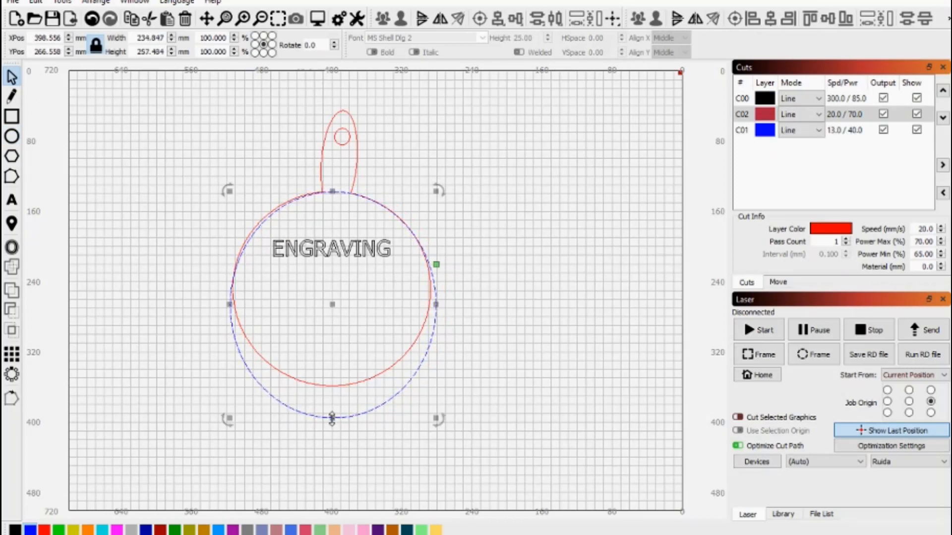
{"action": "left_click_drag", "start_coordinate": [332, 419], "coordinate": [332, 386]}
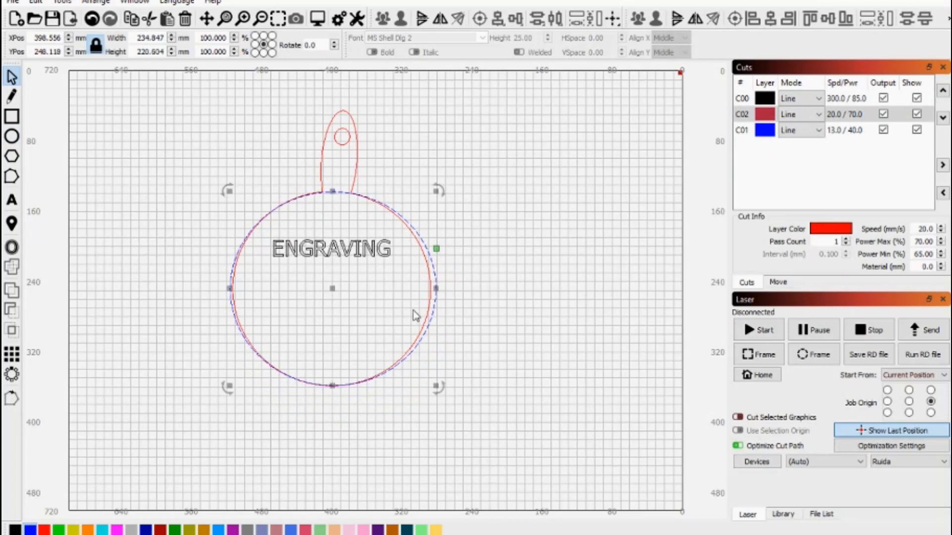
{"action": "left_click_drag", "start_coordinate": [436, 289], "coordinate": [432, 289]}
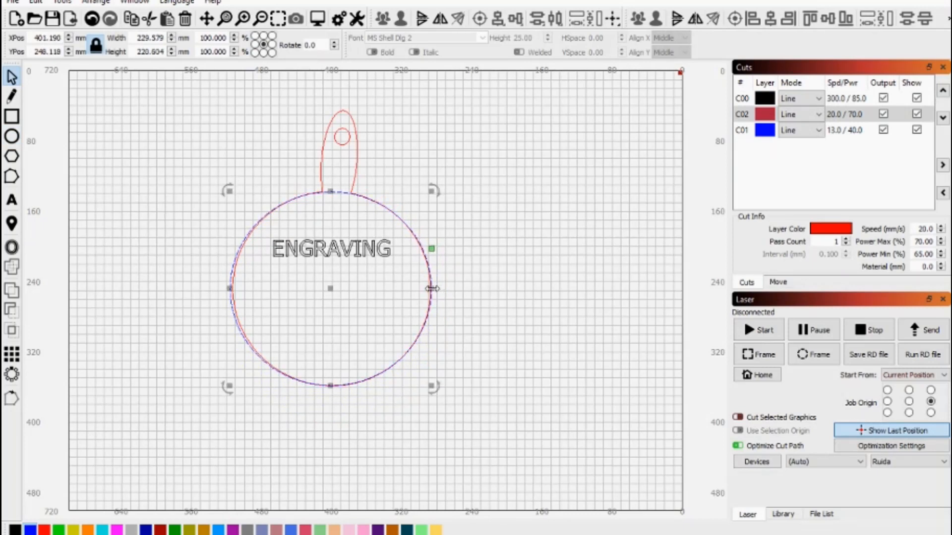
{"action": "left_click_drag", "start_coordinate": [229, 290], "coordinate": [230, 289]}
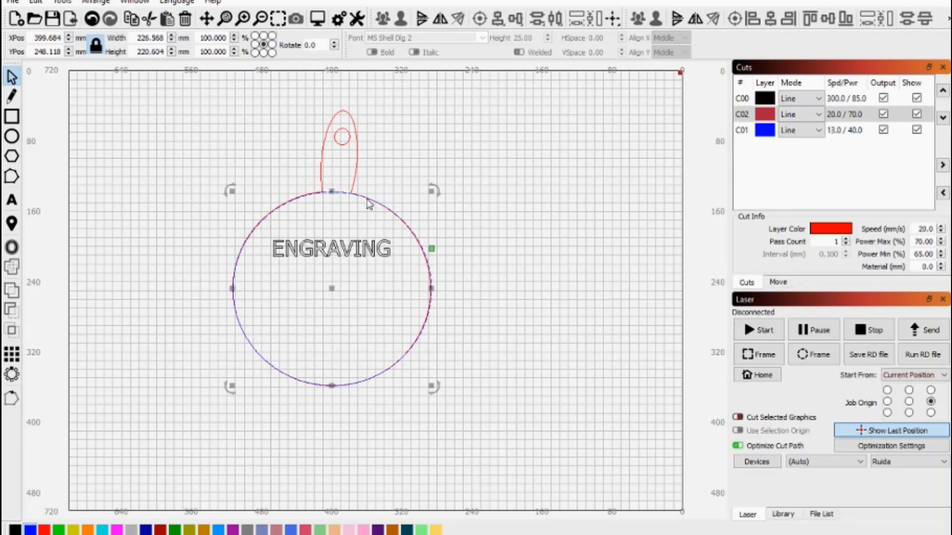
- Centre the ENGRAVING text in the blue circle and try the centre and lower-middle job origins
{"action": "left_click", "coordinate": [362, 254], "text": "shift"}
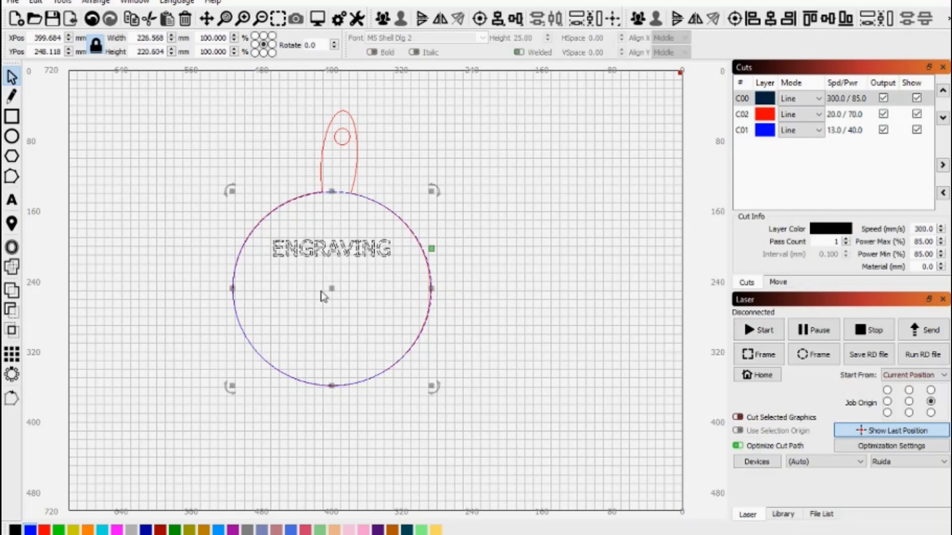
{"action": "left_click", "coordinate": [480, 20]}
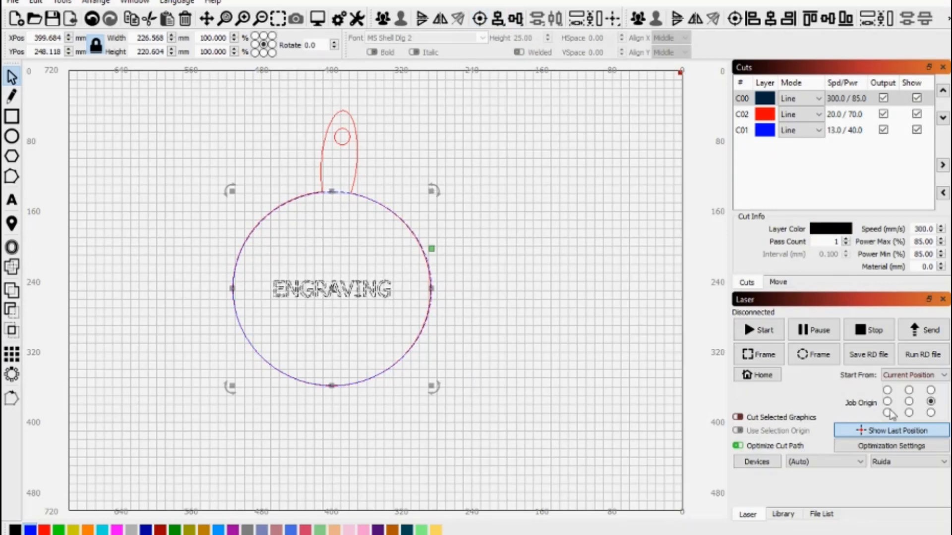
{"action": "left_click", "coordinate": [909, 401]}
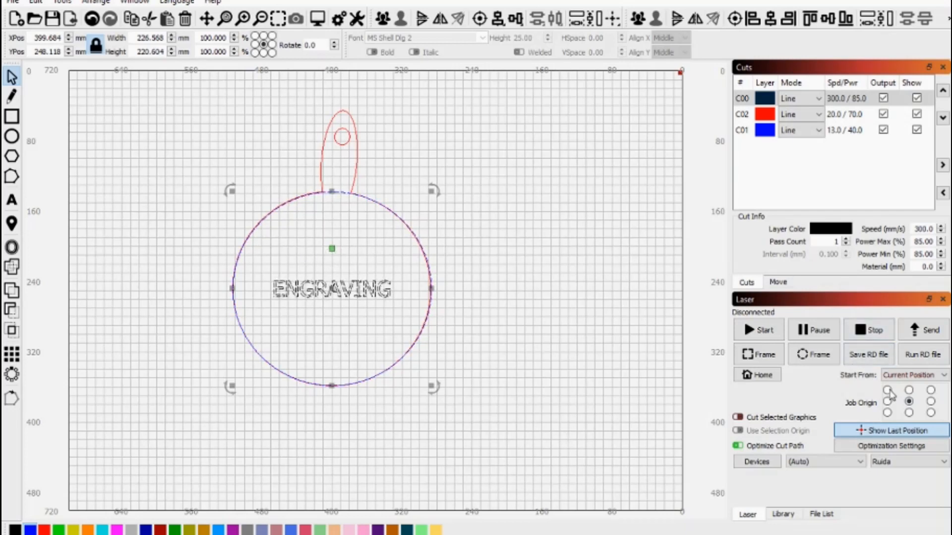
{"action": "left_click", "coordinate": [909, 413]}
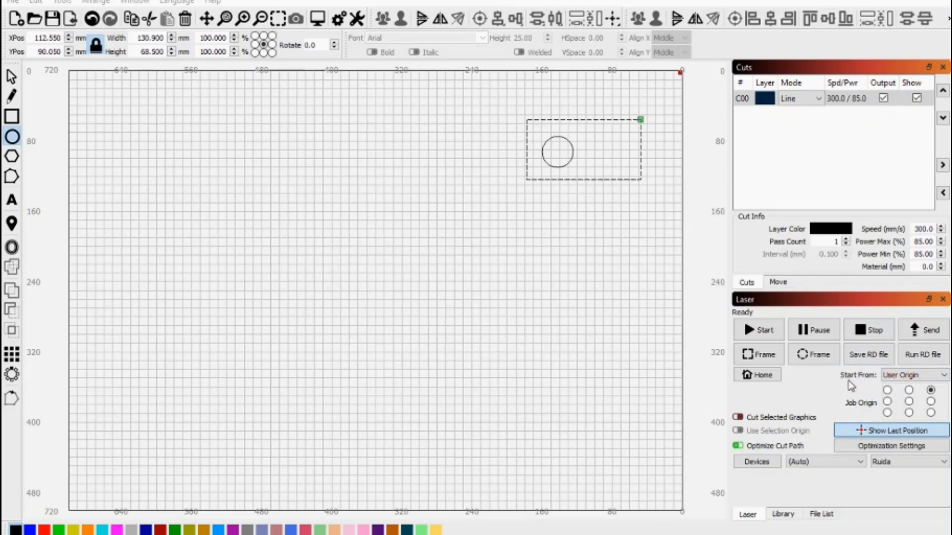
- Set the start mode to Current Position and try the upper-middle, upper-left and middle-left job origins
{"action": "left_click", "coordinate": [923, 379]}
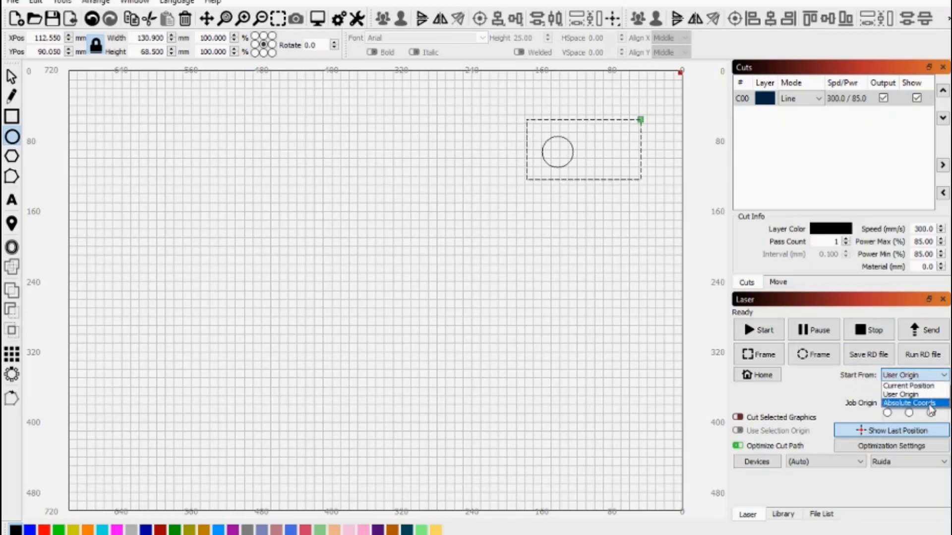
{"action": "left_click", "coordinate": [923, 386]}
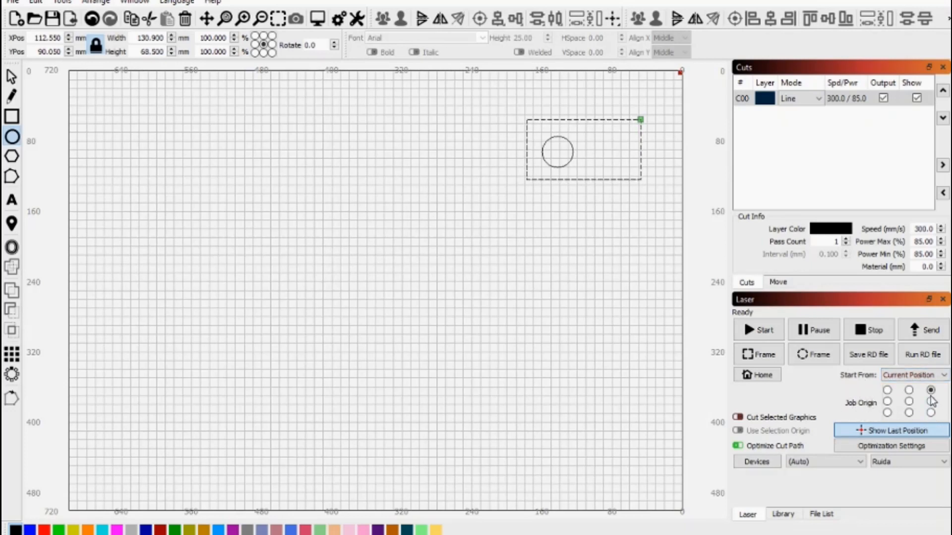
{"action": "left_click", "coordinate": [909, 391]}
{"action": "left_click", "coordinate": [887, 390]}
{"action": "left_click", "coordinate": [886, 402]}
{"action": "mouse_move", "coordinate": [258, 534]}
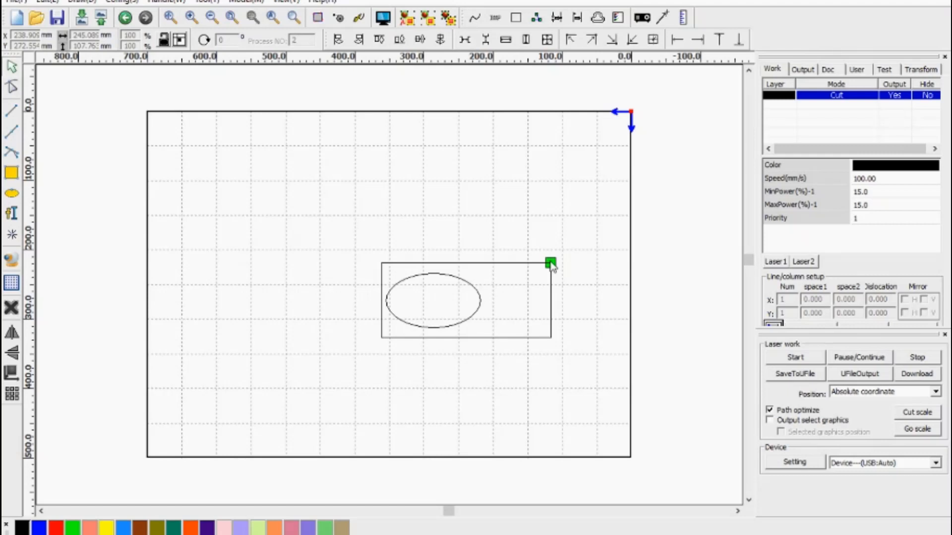
- Examine the laser position options and keep Absolute coordinate selected
{"action": "left_click", "coordinate": [906, 392]}
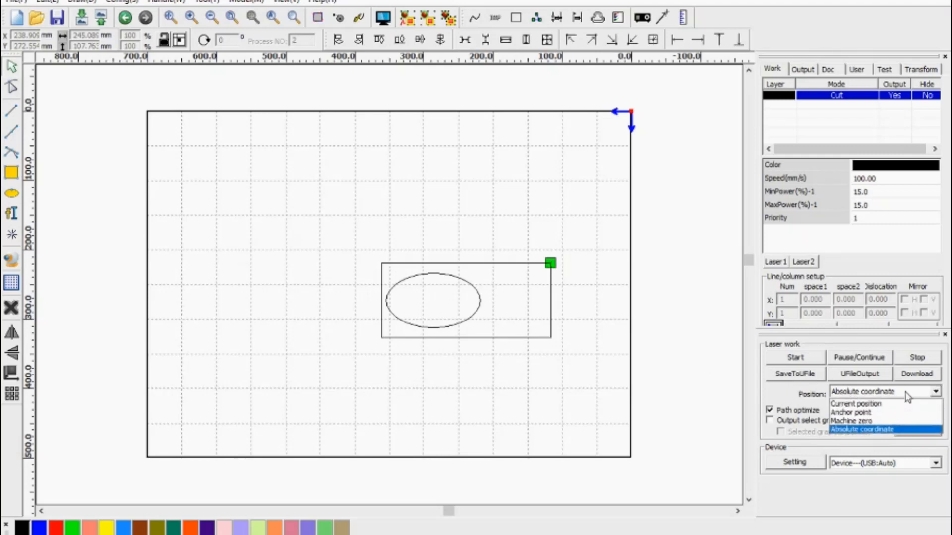
{"action": "left_click", "coordinate": [906, 393]}
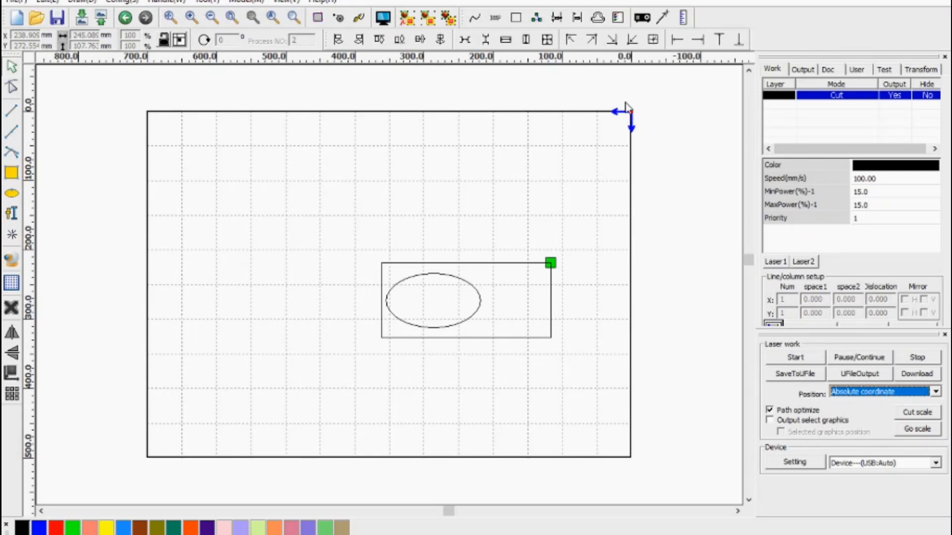
{"action": "left_click", "coordinate": [556, 370]}
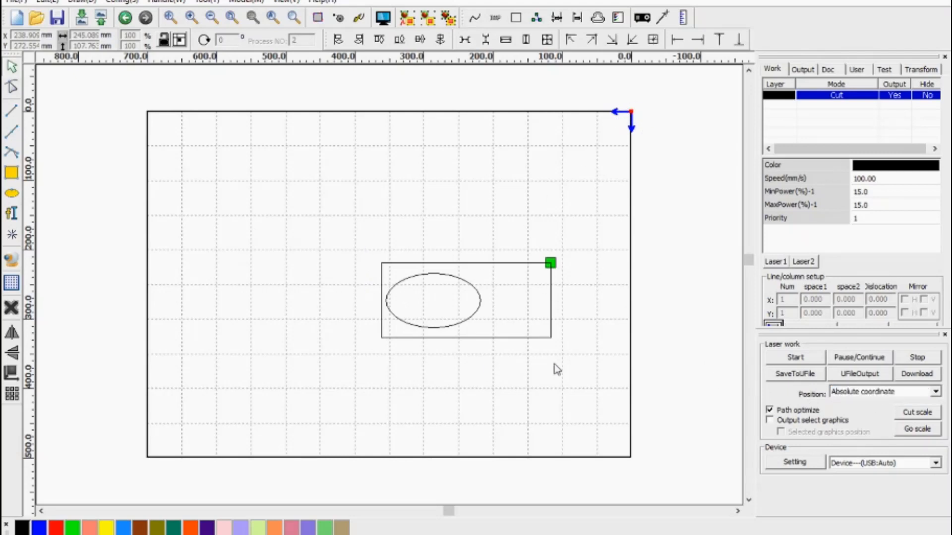
- Delete the rectangle and ellipse from the work area and undo the deletion
{"action": "key", "text": "ctrl+a"}
{"action": "key", "text": "Delete"}
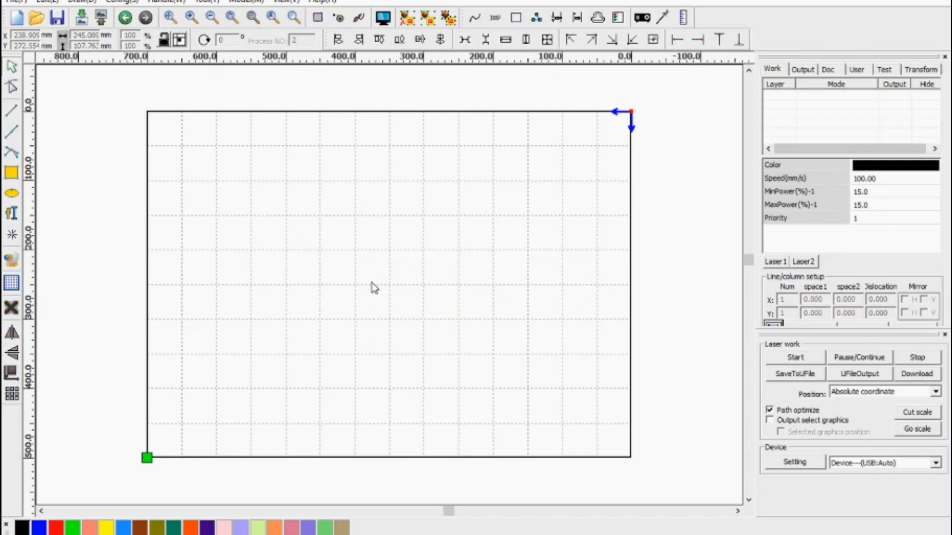
{"action": "key", "text": "ctrl+z"}
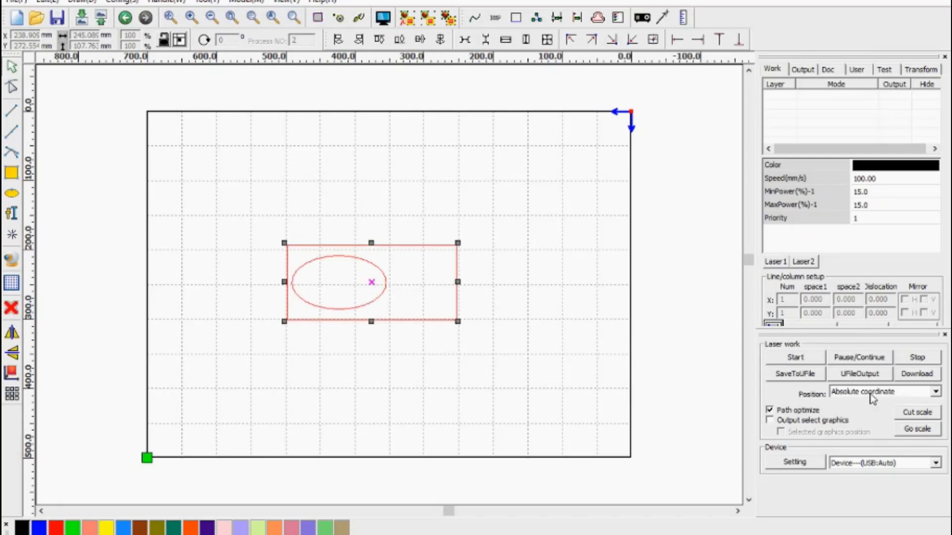
{"action": "left_click", "coordinate": [528, 304]}
- Set the laser position to Current position and select the rectangle to refresh the job's origin marker
{"action": "left_click", "coordinate": [920, 397]}
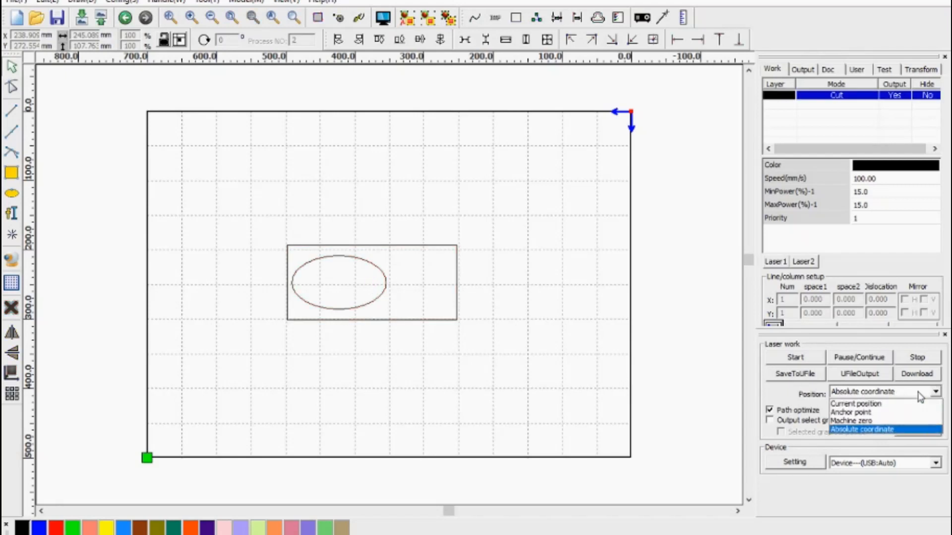
{"action": "left_click", "coordinate": [895, 406]}
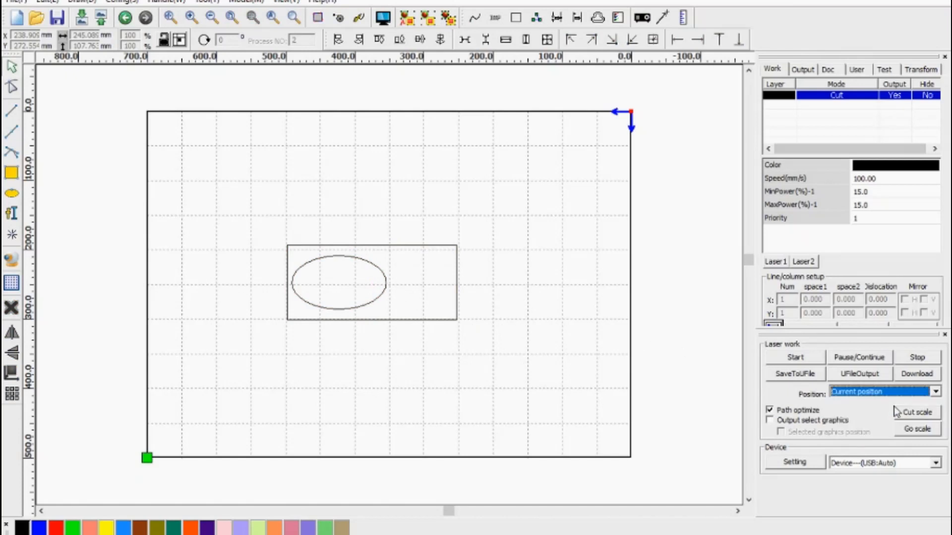
{"action": "left_click", "coordinate": [457, 251]}
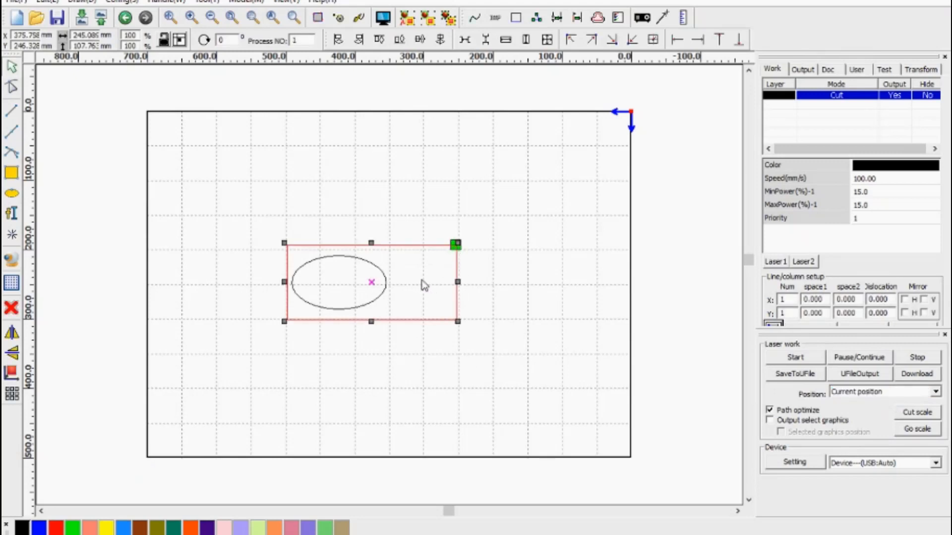
{"action": "left_click", "coordinate": [514, 319]}
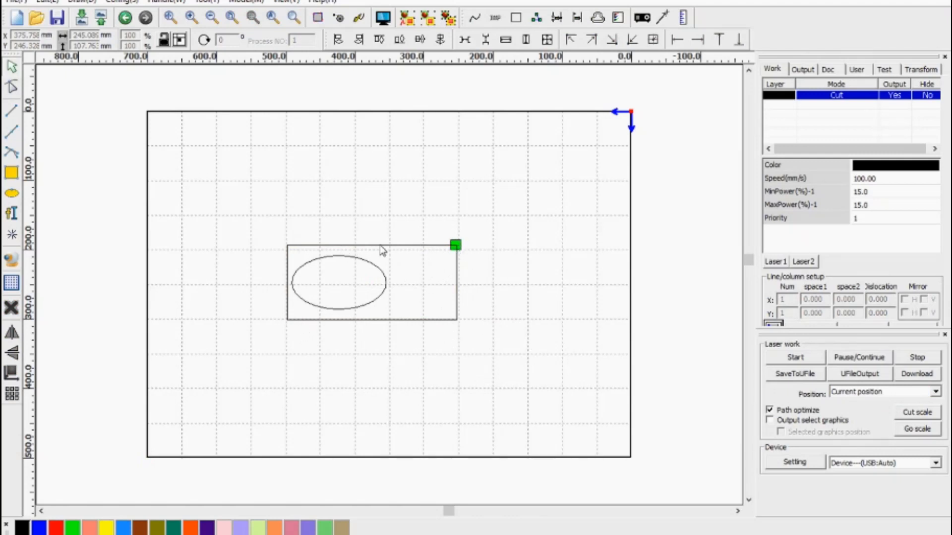
- Try the Anchor point and Current position modes and set the laser position to Absolute coordinate
{"action": "left_click", "coordinate": [864, 393]}
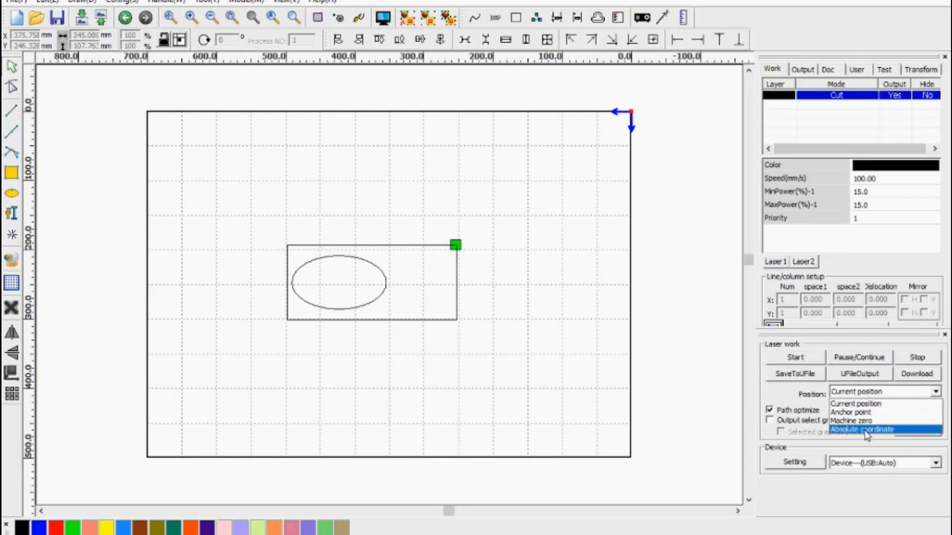
{"action": "left_click", "coordinate": [863, 413]}
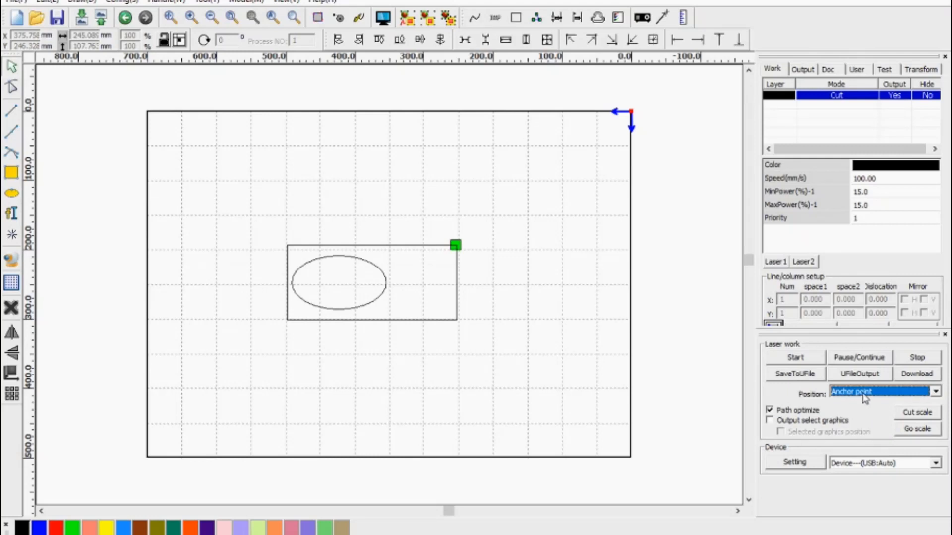
{"action": "left_click", "coordinate": [863, 396]}
{"action": "left_click", "coordinate": [871, 399]}
{"action": "left_click", "coordinate": [876, 395]}
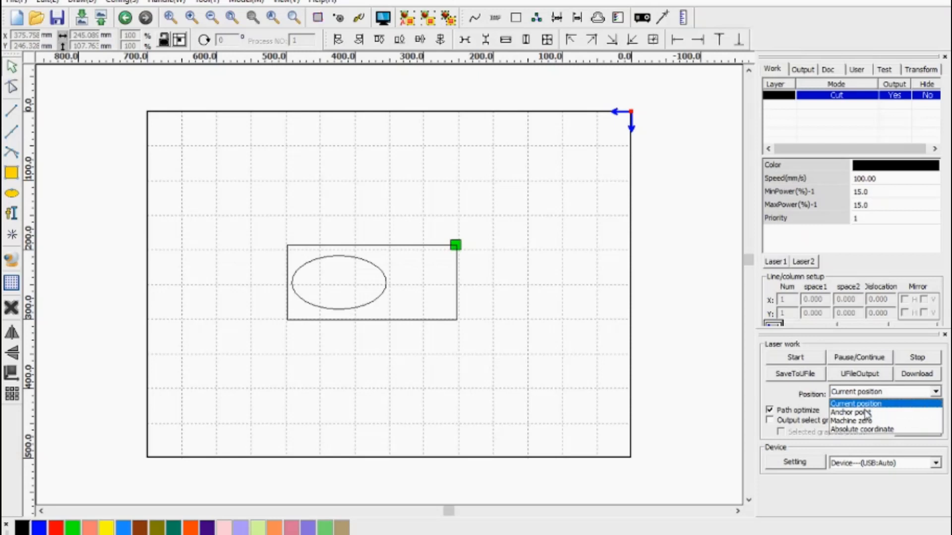
{"action": "left_click", "coordinate": [865, 433]}
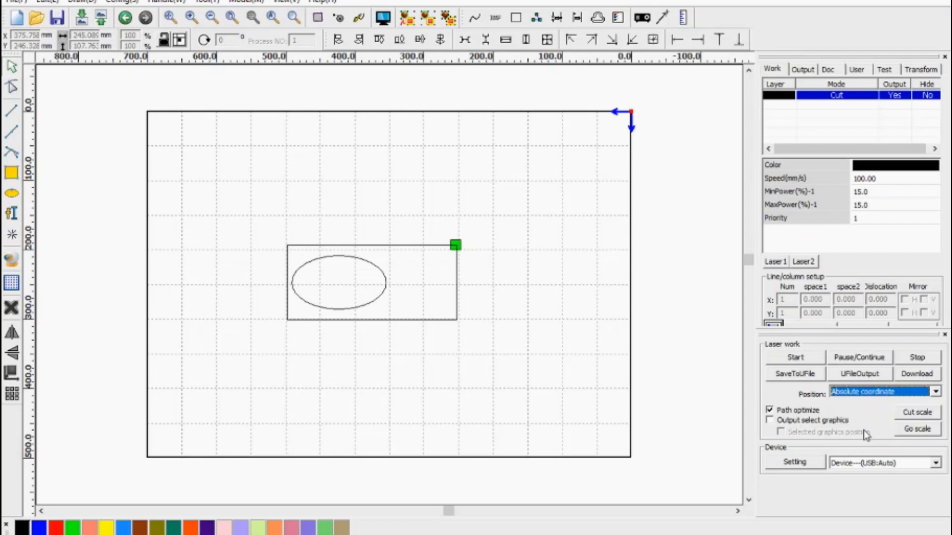
{"action": "left_click", "coordinate": [881, 396]}
{"action": "left_click", "coordinate": [881, 397]}
- Set the machine's homing position to the lower-right corner in the system settings
{"action": "left_click", "coordinate": [122, 3]}
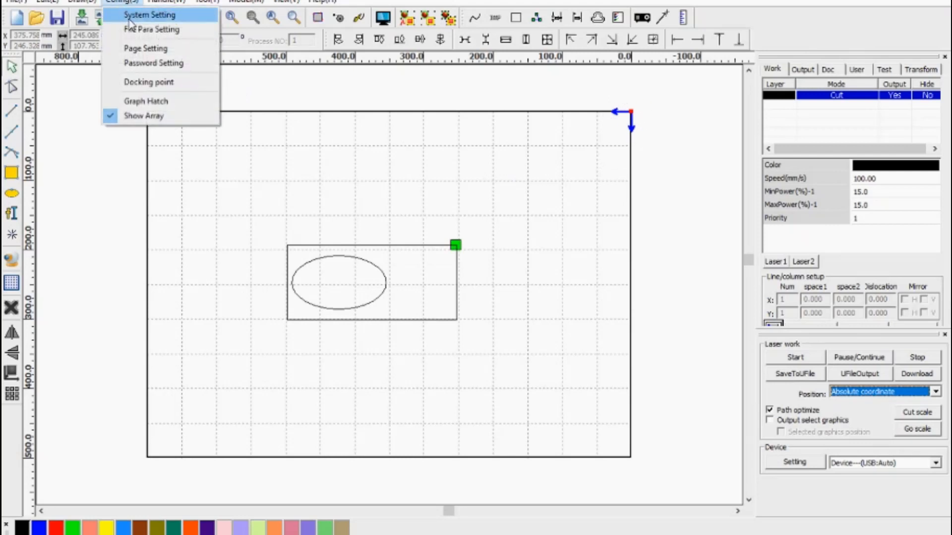
{"action": "left_click", "coordinate": [130, 15]}
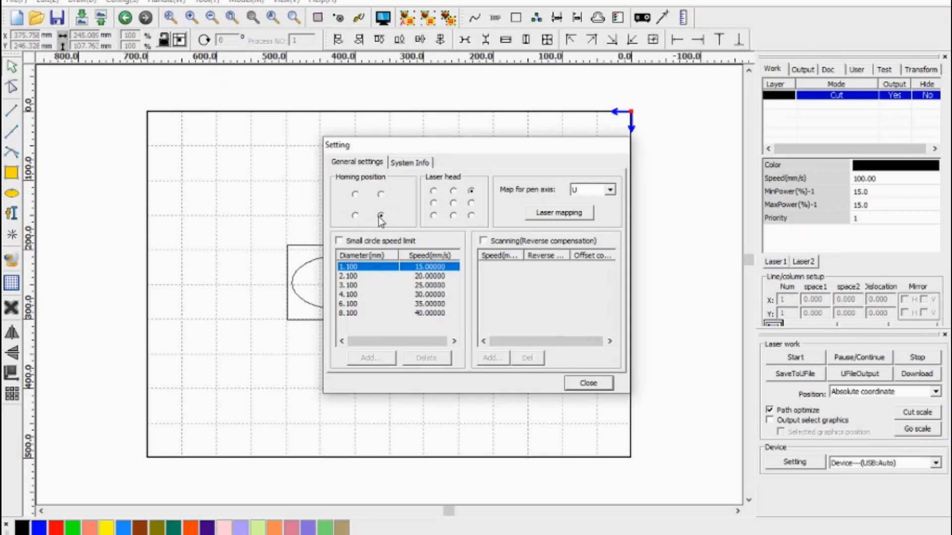
{"action": "left_click", "coordinate": [600, 386]}
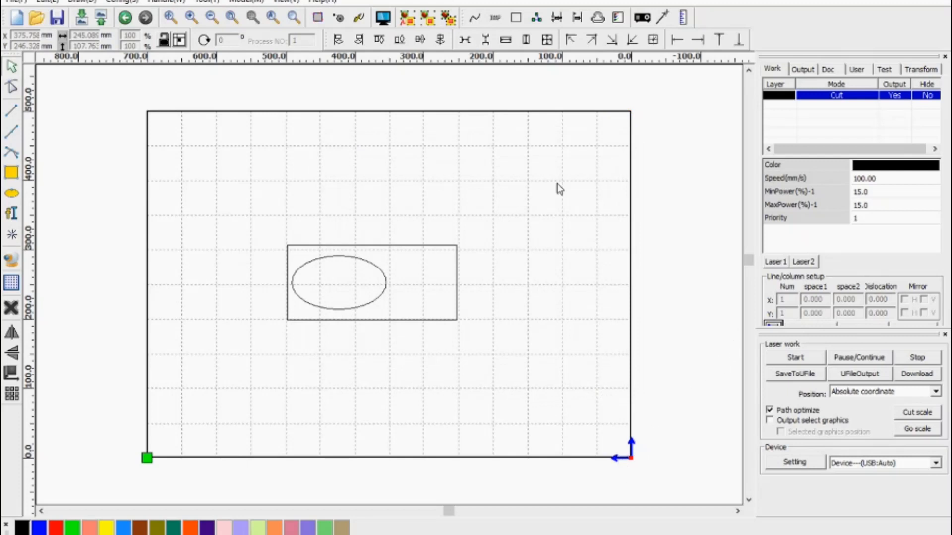
{"action": "left_click", "coordinate": [124, 3]}
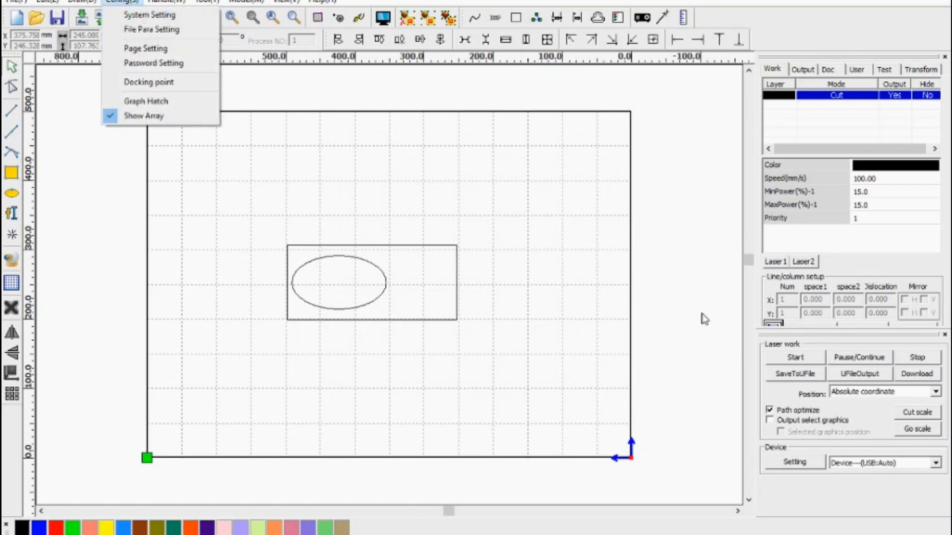
- Switch the laser position to Current position and refresh the origin marker on the drawing
{"action": "left_click", "coordinate": [877, 392]}
{"action": "left_click", "coordinate": [867, 405]}
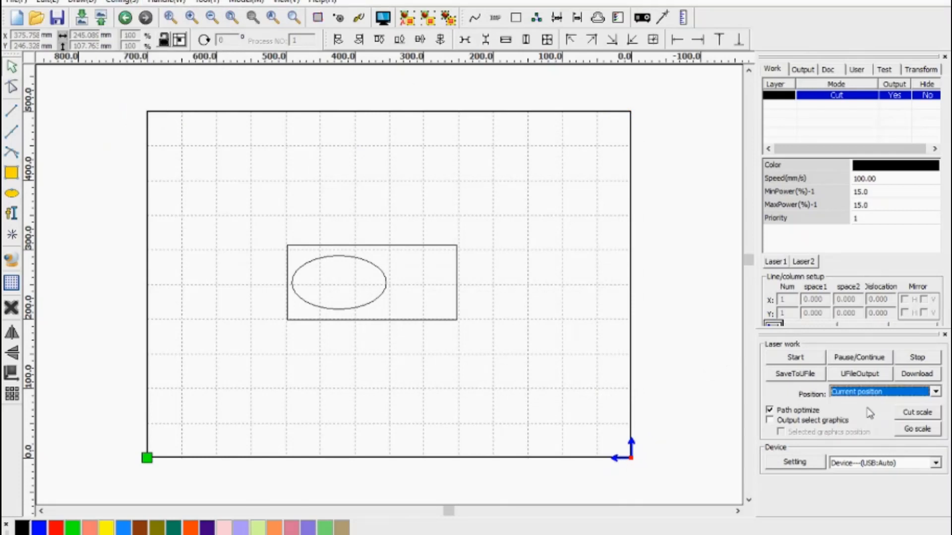
{"action": "left_click", "coordinate": [401, 253]}
- Try other laser head origins in the system settings and set the origin to the job's centre
{"action": "left_click", "coordinate": [122, 2]}
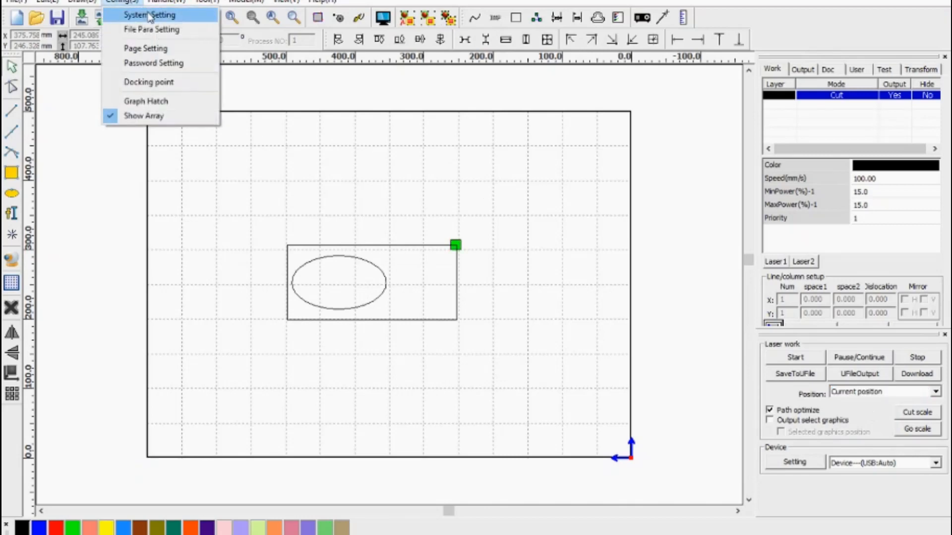
{"action": "left_click", "coordinate": [131, 15]}
{"action": "left_click_drag", "start_coordinate": [470, 147], "coordinate": [205, 79]}
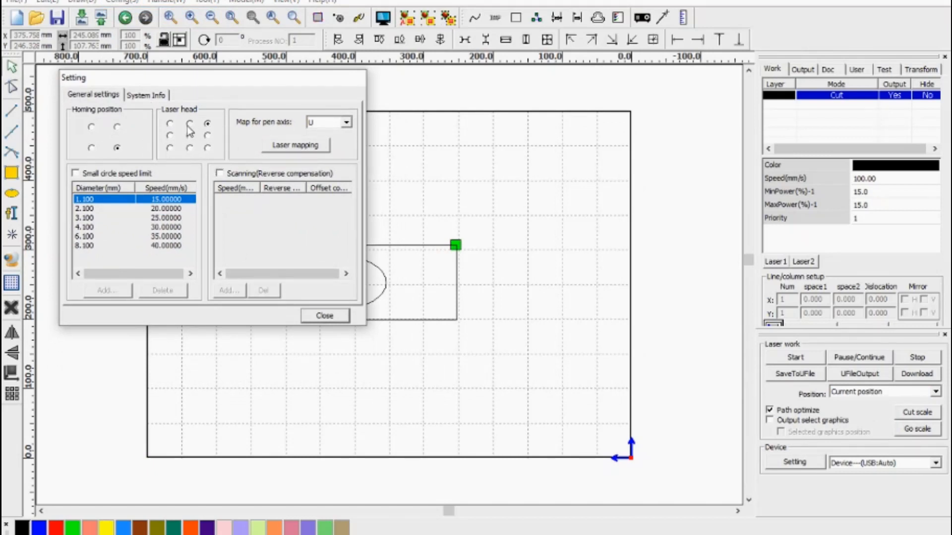
{"action": "left_click", "coordinate": [170, 124]}
{"action": "left_click", "coordinate": [189, 148]}
{"action": "left_click", "coordinate": [325, 316]}
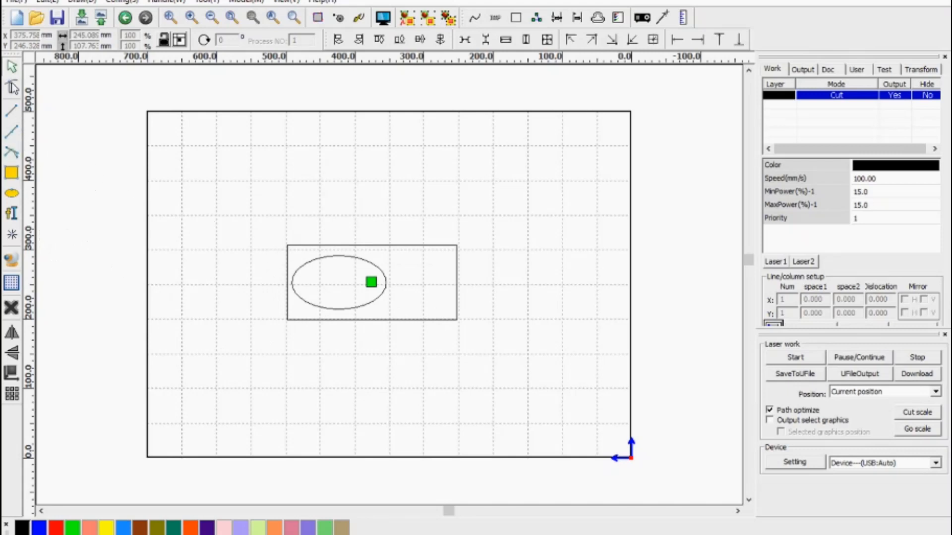
- Move the ellipse outside the rectangle to about X 569, Y 295 mm and assign it to the green layer
{"action": "left_click", "coordinate": [374, 266]}
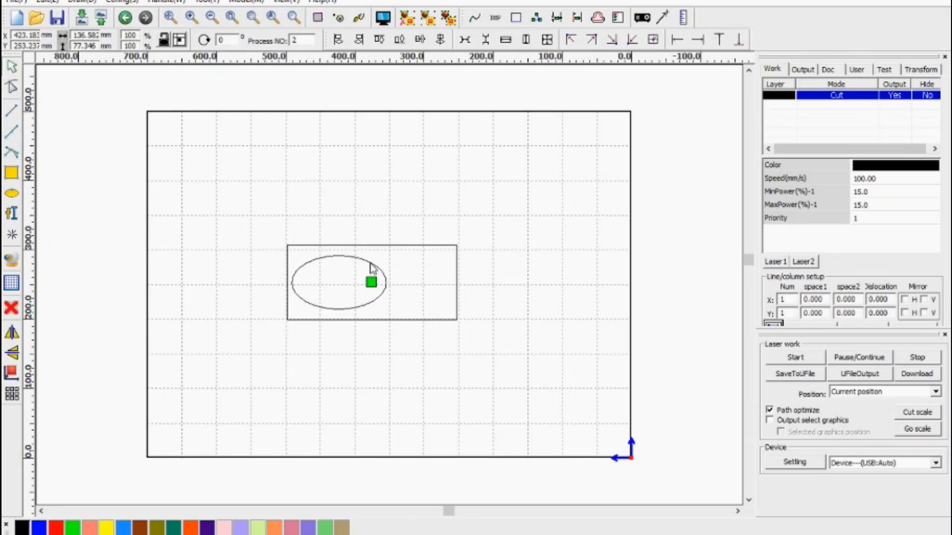
{"action": "left_click", "coordinate": [344, 257]}
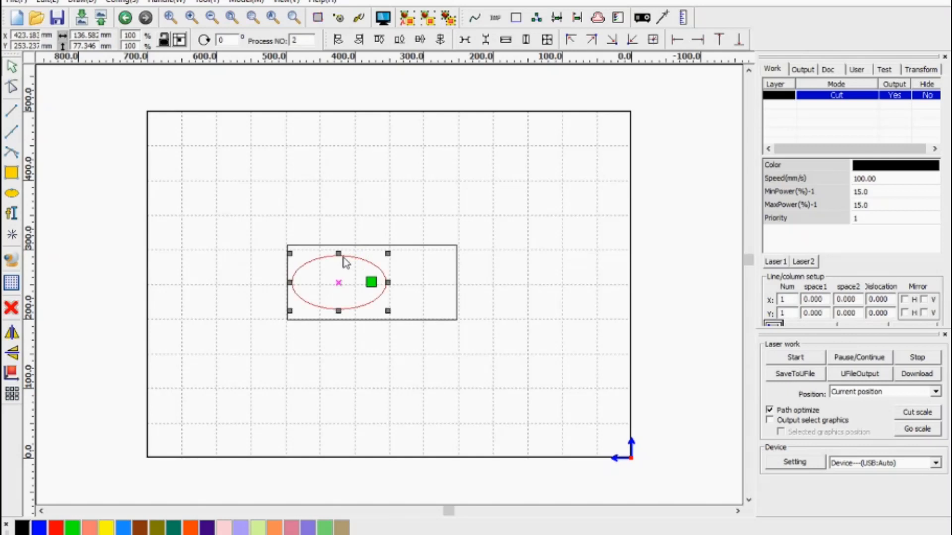
{"action": "left_click_drag", "start_coordinate": [346, 262], "coordinate": [242, 227]}
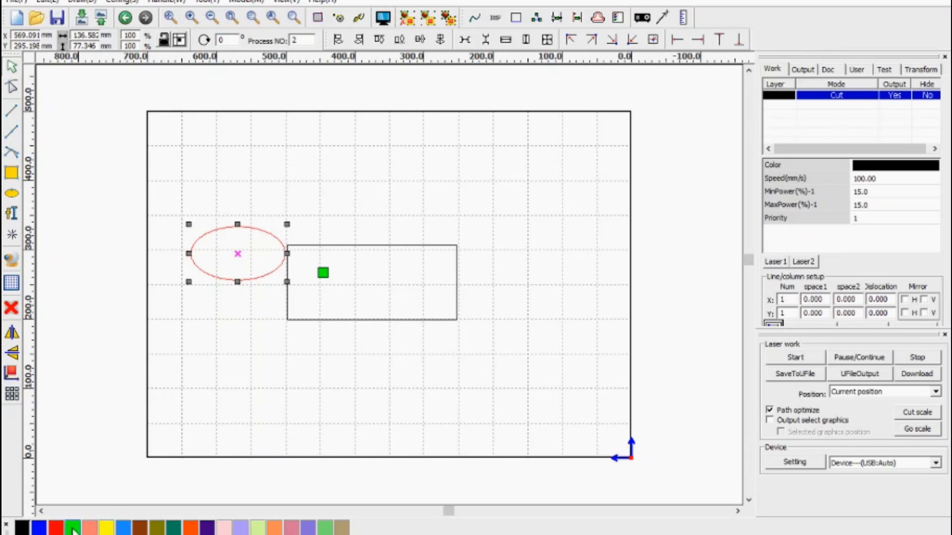
{"action": "left_click", "coordinate": [73, 528]}
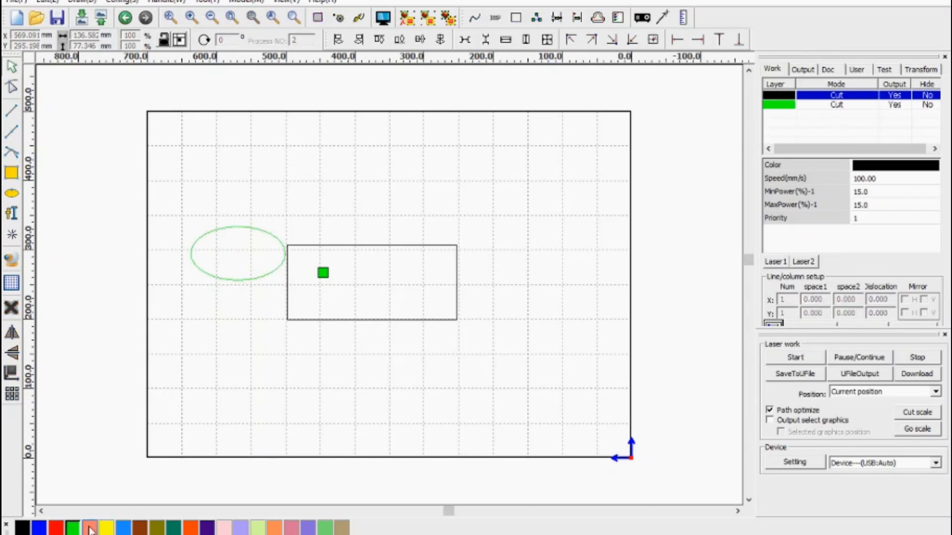
- Turn off the green layer's output and check the job origin with that layer hidden before showing it again
{"action": "left_click", "coordinate": [896, 105]}
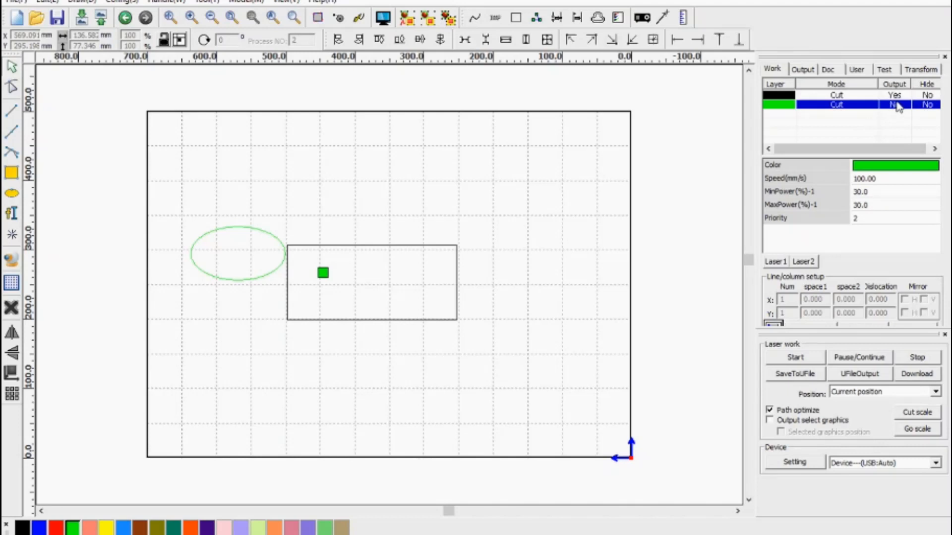
{"action": "left_click", "coordinate": [927, 104]}
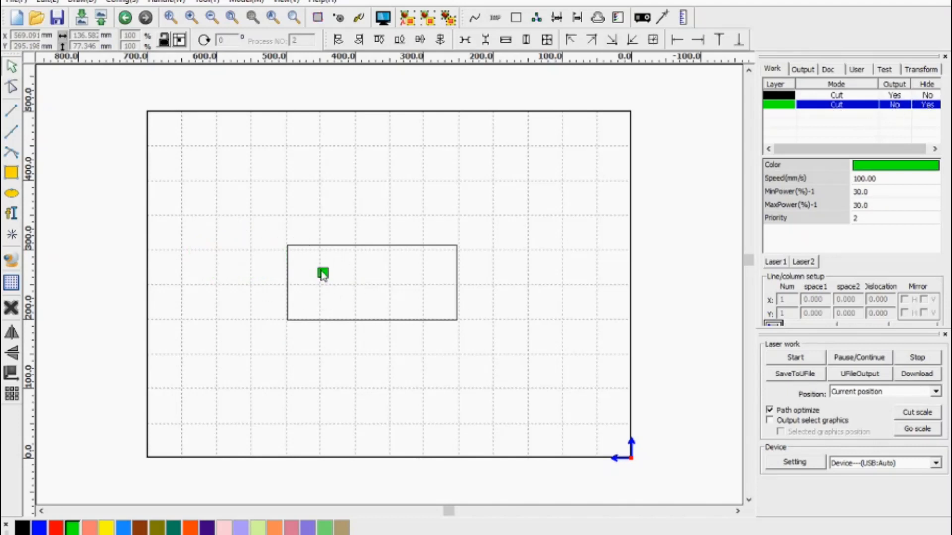
{"action": "left_click_drag", "start_coordinate": [182, 182], "coordinate": [468, 362]}
{"action": "left_click_drag", "start_coordinate": [172, 160], "coordinate": [290, 391]}
{"action": "left_click", "coordinate": [930, 107]}
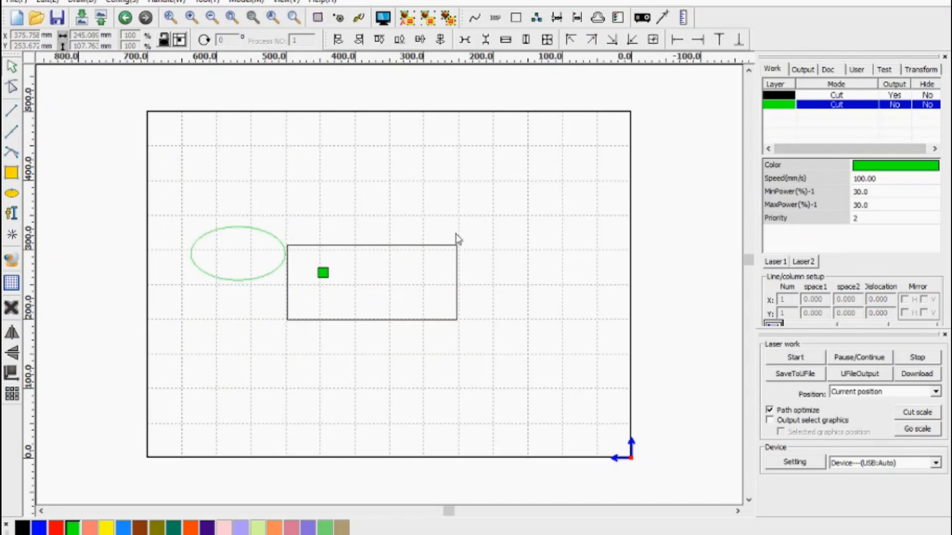
- Move the green ellipse to the rectangle's centre, at about X 375.5, Y 254.2 mm
{"action": "left_click", "coordinate": [242, 280]}
{"action": "left_click_drag", "start_coordinate": [241, 280], "coordinate": [317, 297]}
{"action": "left_click", "coordinate": [254, 286]}
{"action": "left_click_drag", "start_coordinate": [259, 283], "coordinate": [393, 311]}
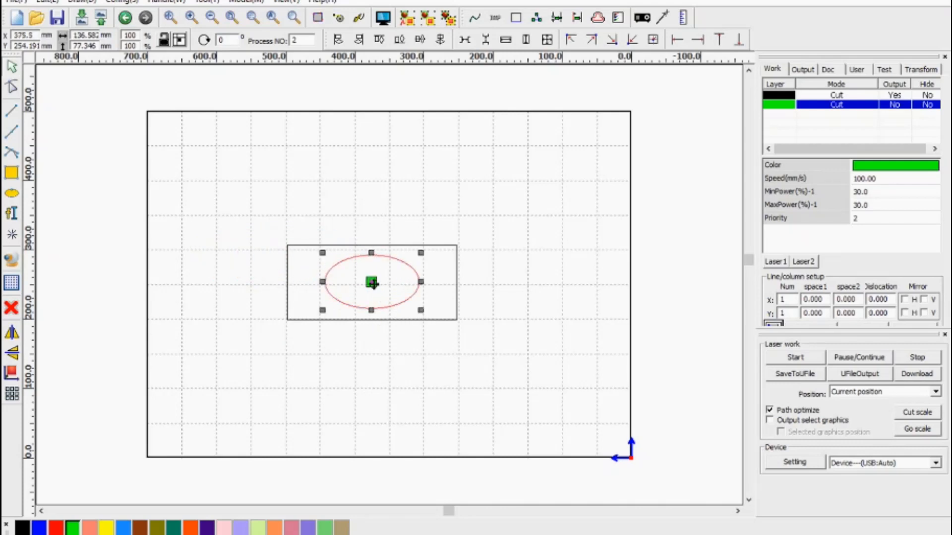
{"action": "left_click", "coordinate": [396, 301]}
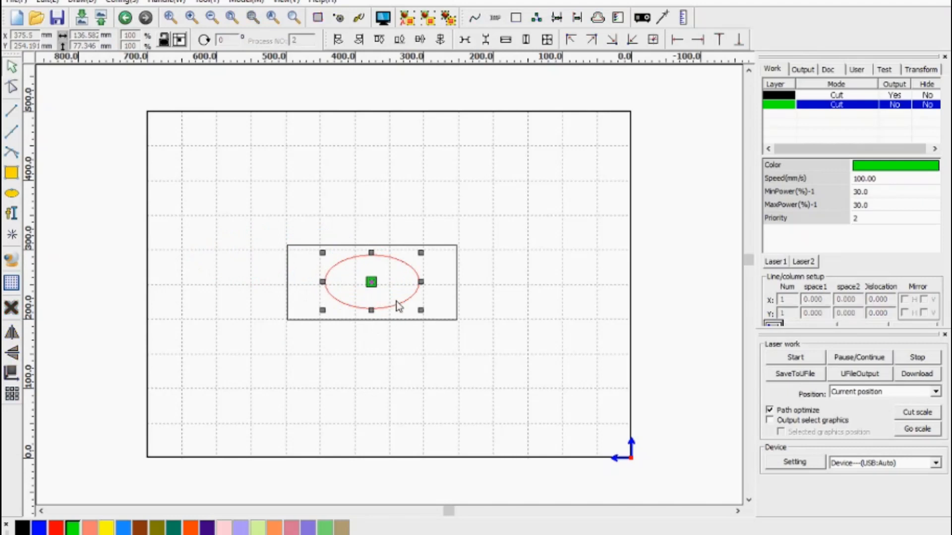
{"action": "left_click", "coordinate": [398, 306]}
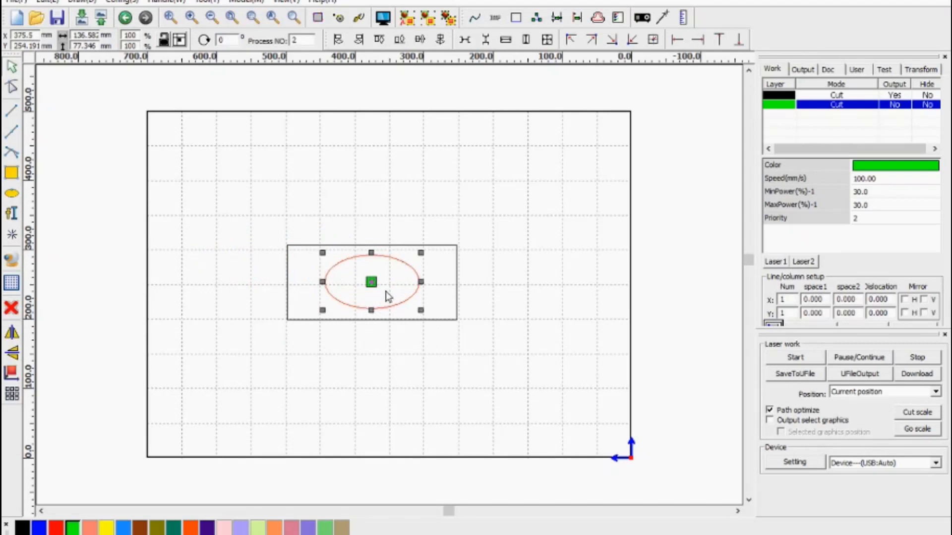
- Hide the green layer that holds the centred ellipse
{"action": "left_click", "coordinate": [929, 105]}
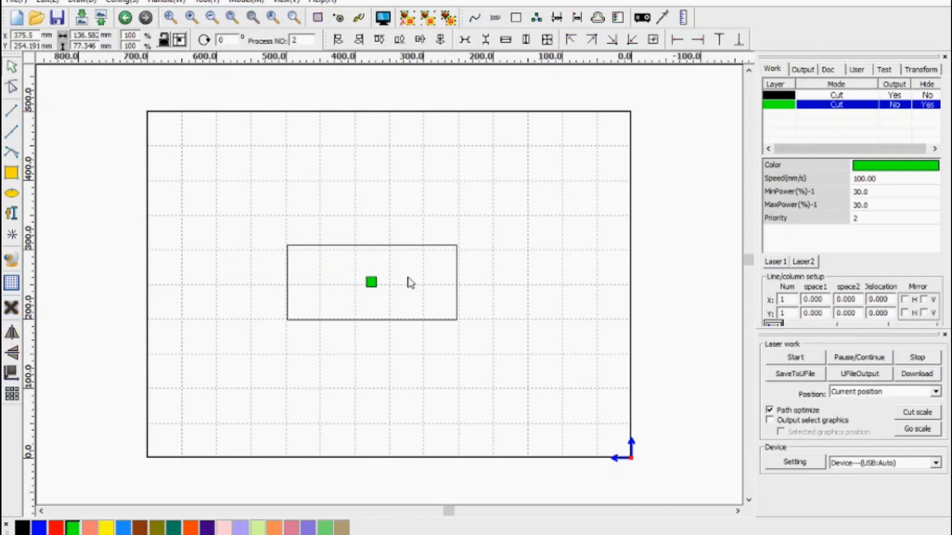
{"action": "left_click", "coordinate": [469, 193]}
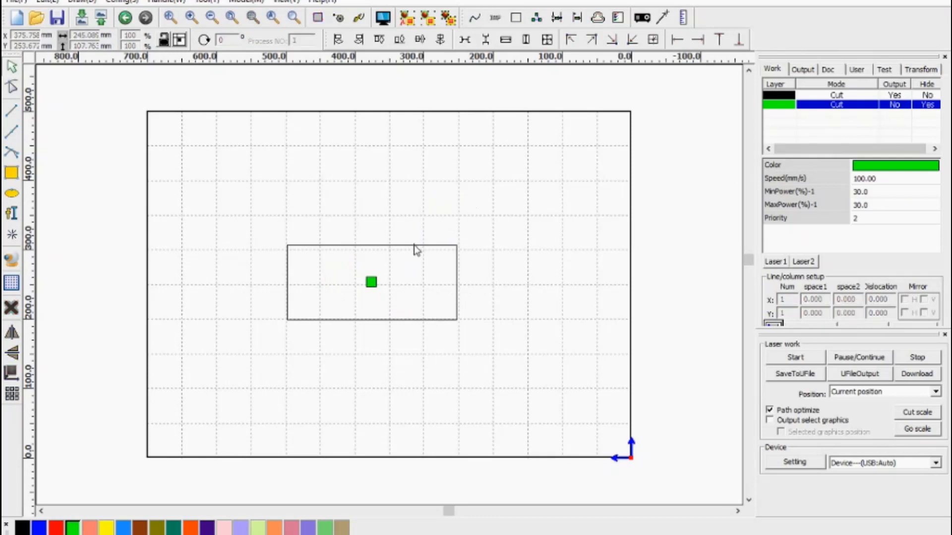
{"action": "left_click_drag", "start_coordinate": [414, 245], "coordinate": [288, 95]}
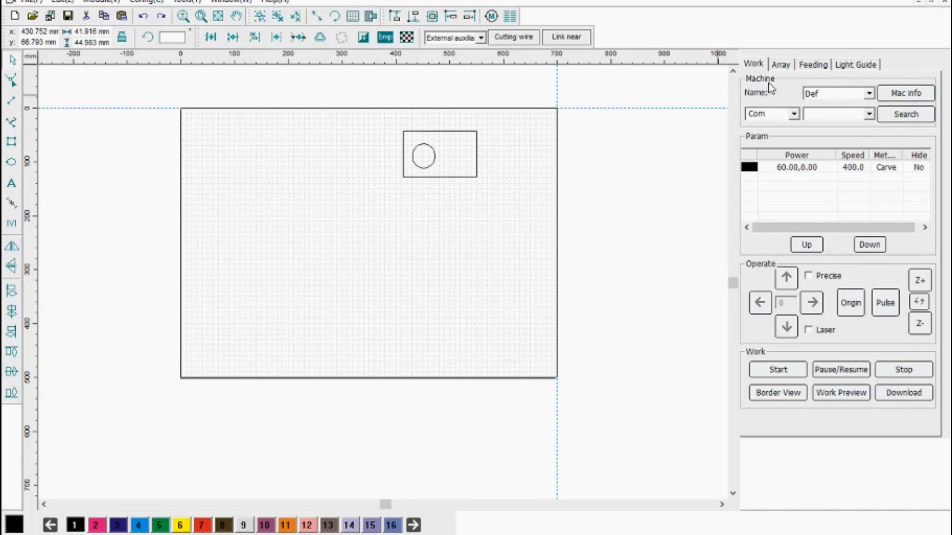
- Open the format parameters of the Def machine from its machine information
{"action": "left_click", "coordinate": [915, 97]}
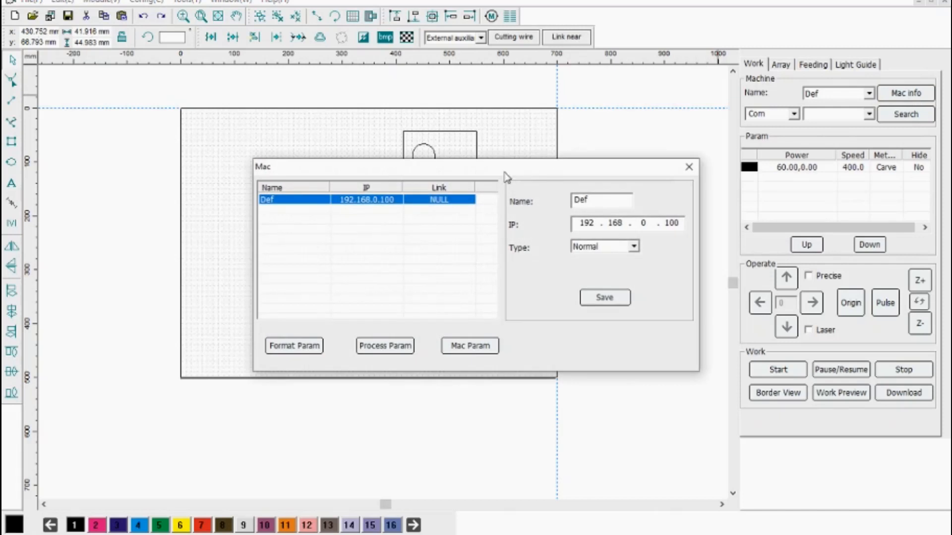
{"action": "left_click_drag", "start_coordinate": [504, 171], "coordinate": [440, 259]}
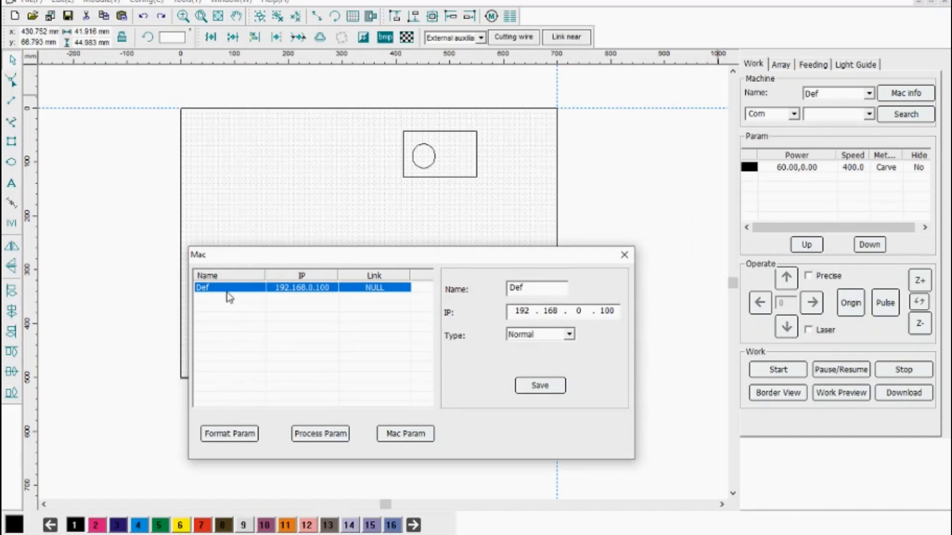
{"action": "left_click", "coordinate": [228, 435]}
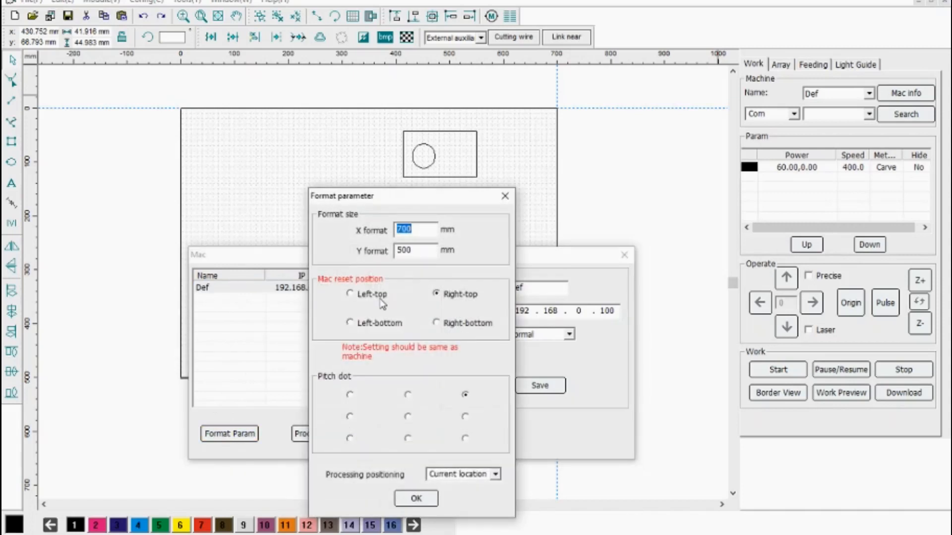
- Try the Left-top and Left-bottom machine reset positions and several pitch dots along the grid's left column and bottom row
{"action": "left_click", "coordinate": [360, 297]}
{"action": "left_click", "coordinate": [369, 328]}
{"action": "left_click", "coordinate": [408, 438]}
{"action": "left_click", "coordinate": [351, 439]}
{"action": "left_click", "coordinate": [350, 395]}
{"action": "left_click", "coordinate": [350, 417]}
- Go through the processing positioning choices and select Current location
{"action": "left_click", "coordinate": [495, 475]}
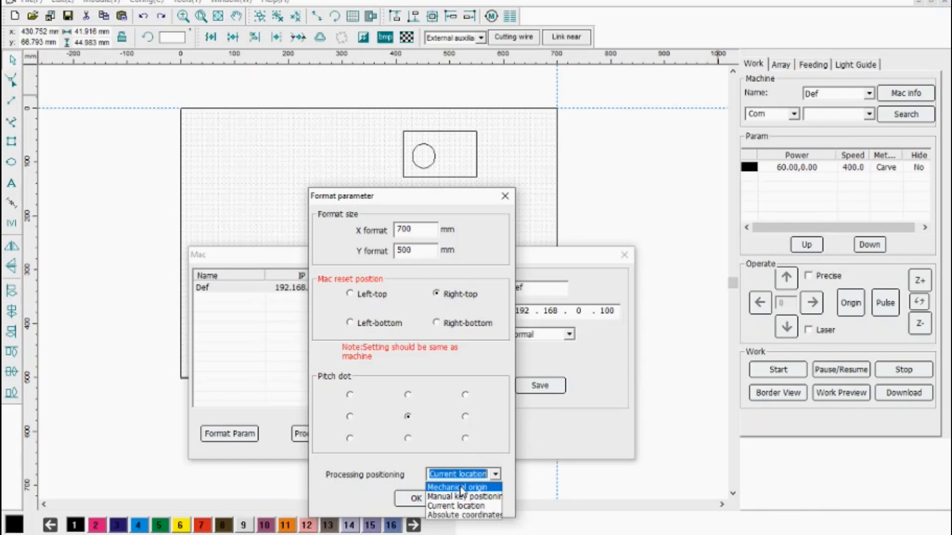
{"action": "left_click", "coordinate": [382, 485]}
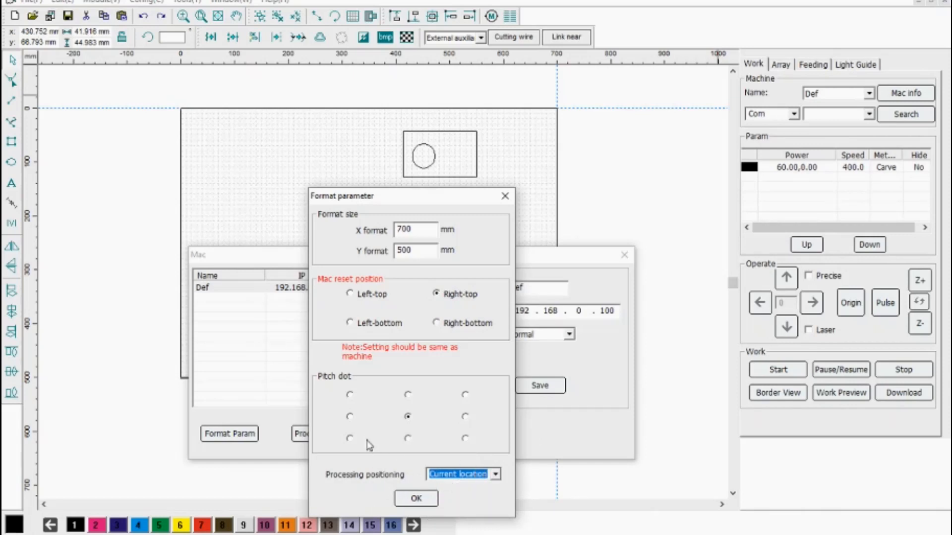
{"action": "left_click", "coordinate": [496, 475]}
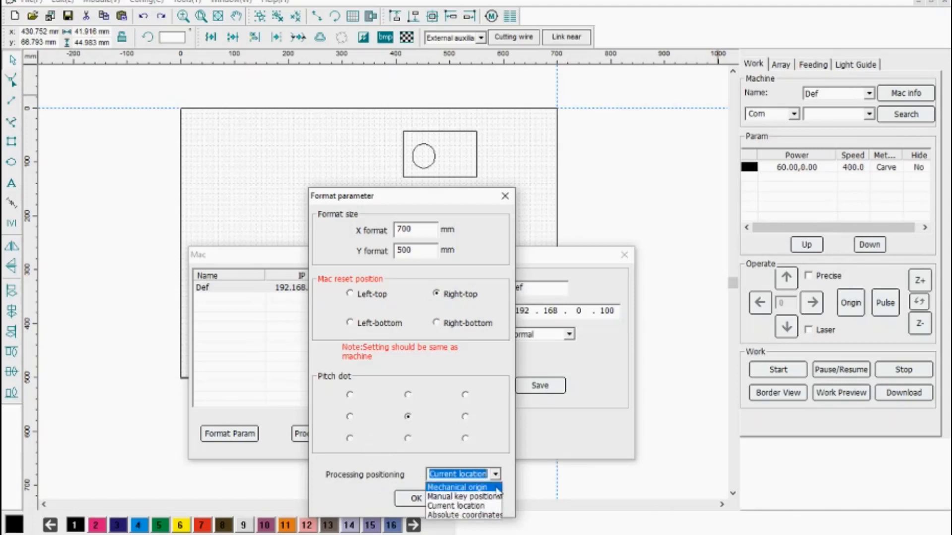
{"action": "left_click", "coordinate": [461, 508]}
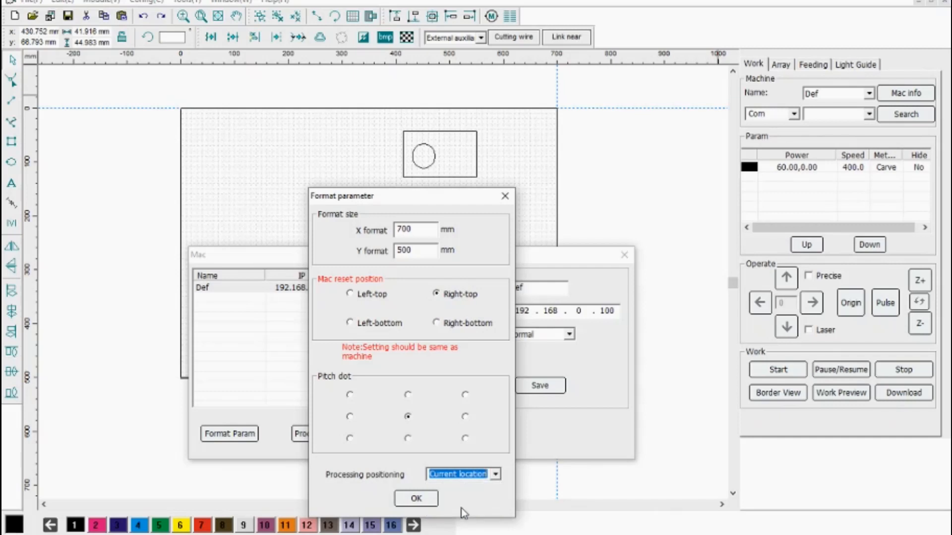
- Set the pitch dot to the centre, try to apply the format parameters to the machine and close the machine information
{"action": "left_click", "coordinate": [407, 416]}
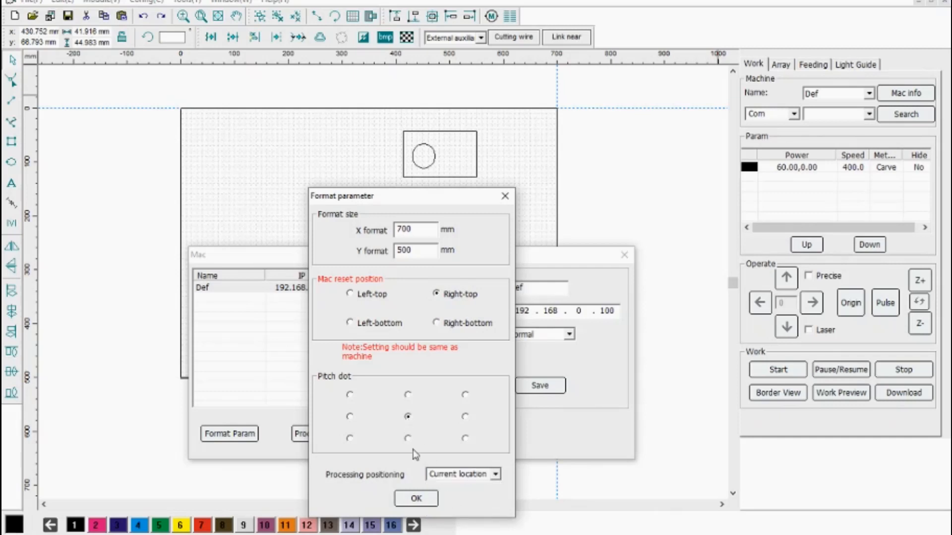
{"action": "left_click", "coordinate": [416, 499]}
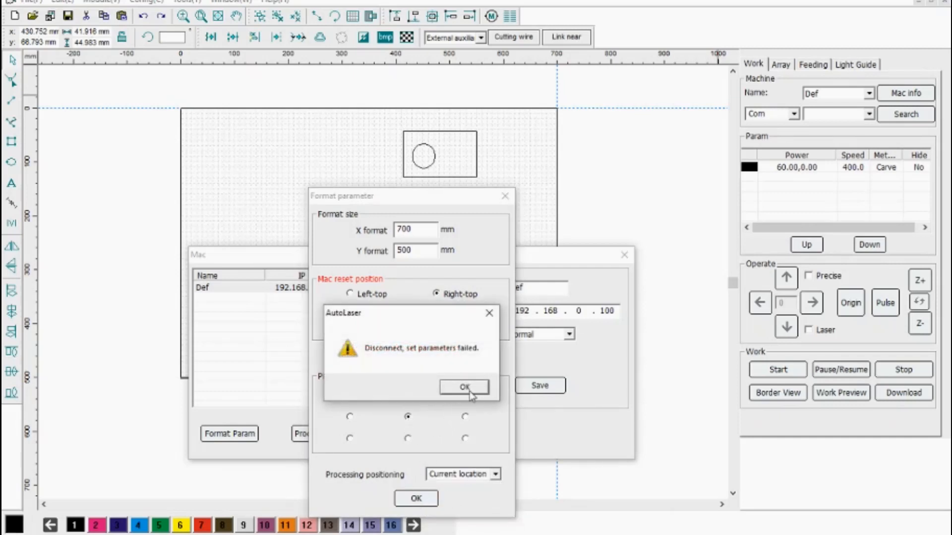
{"action": "left_click", "coordinate": [465, 387]}
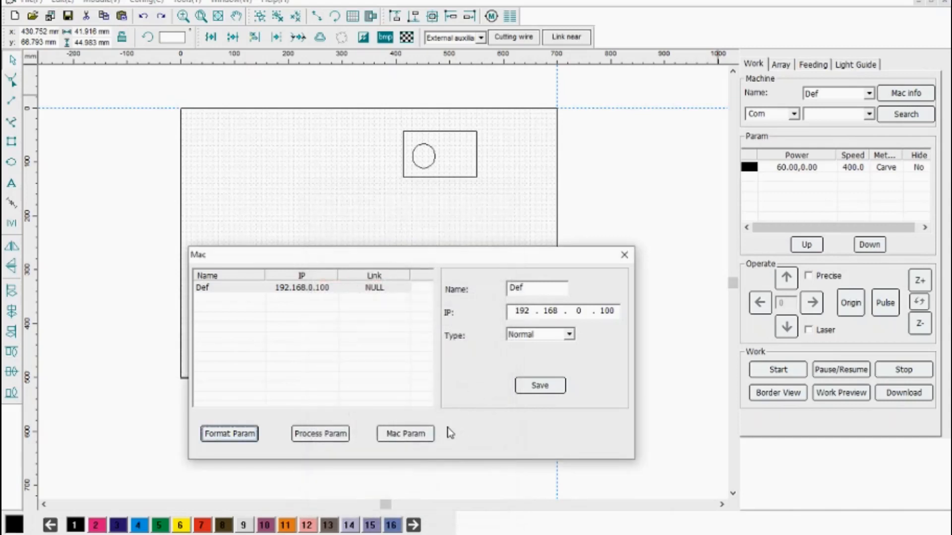
{"action": "left_click", "coordinate": [625, 255]}
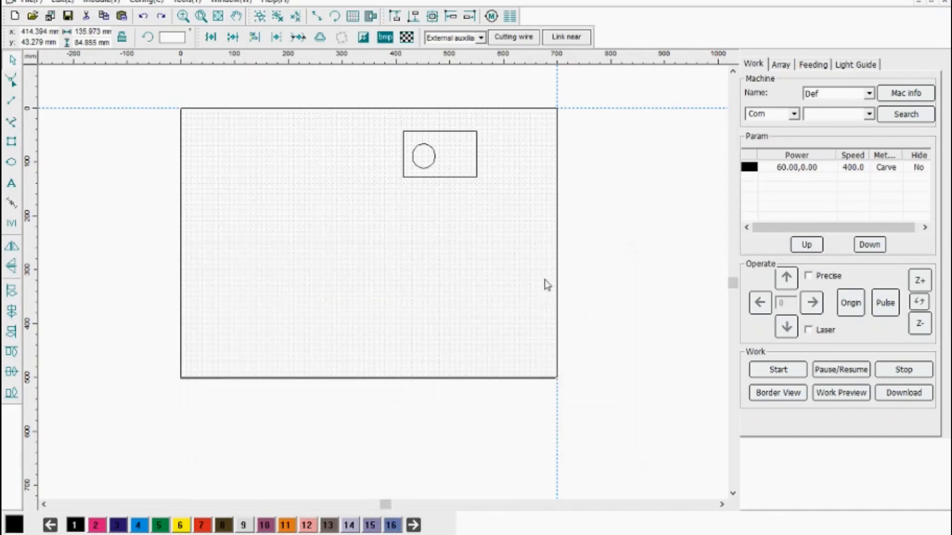